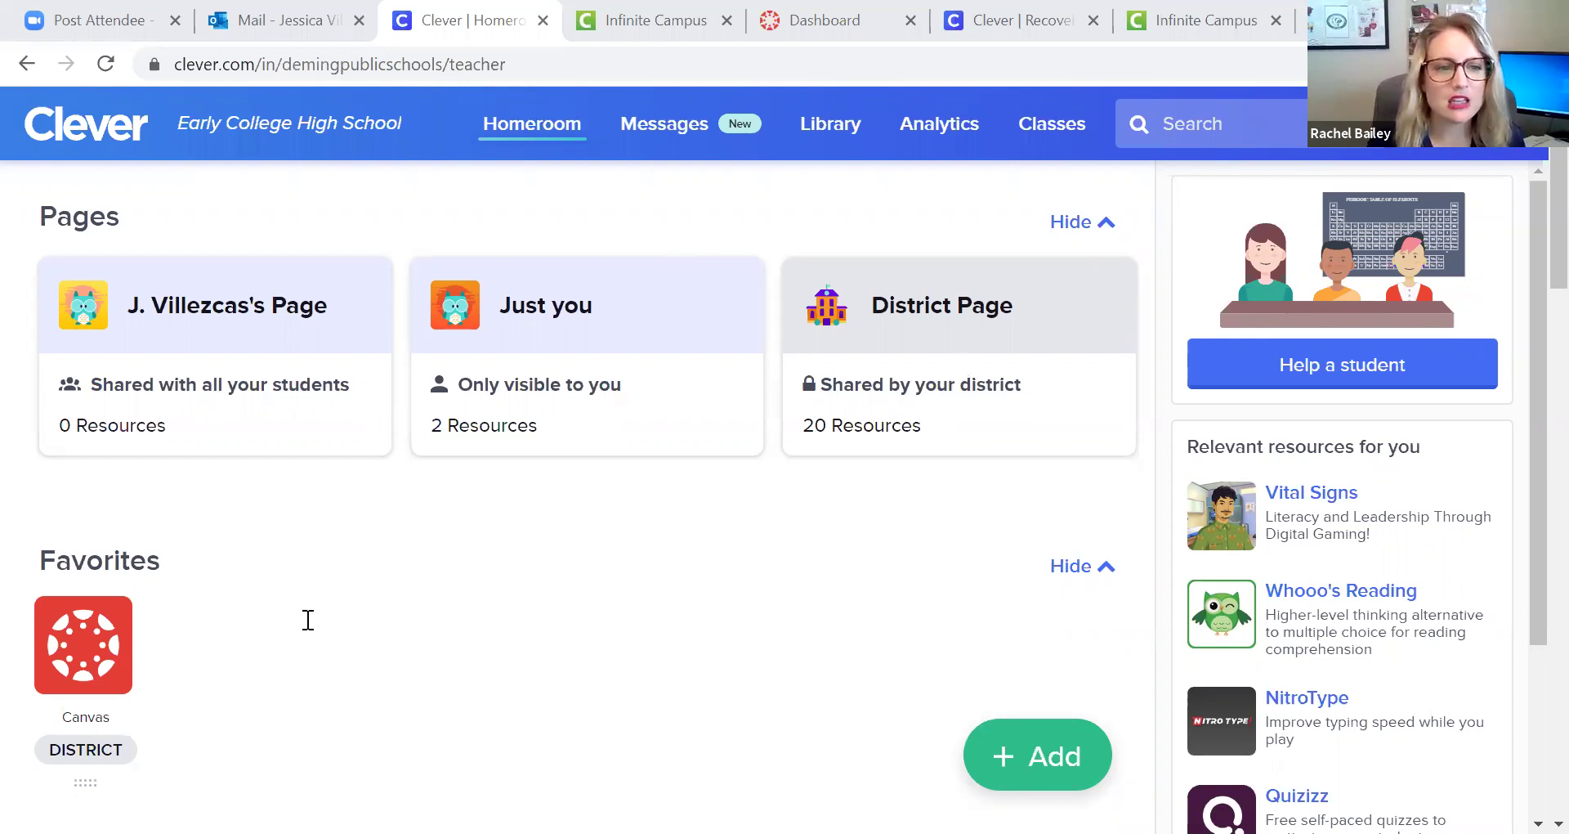
- Mark Norton Books in the resources added by you as a favorite
{"action": "scroll", "coordinate": [308, 619], "scroll_direction": "down", "scroll_amount": 3}
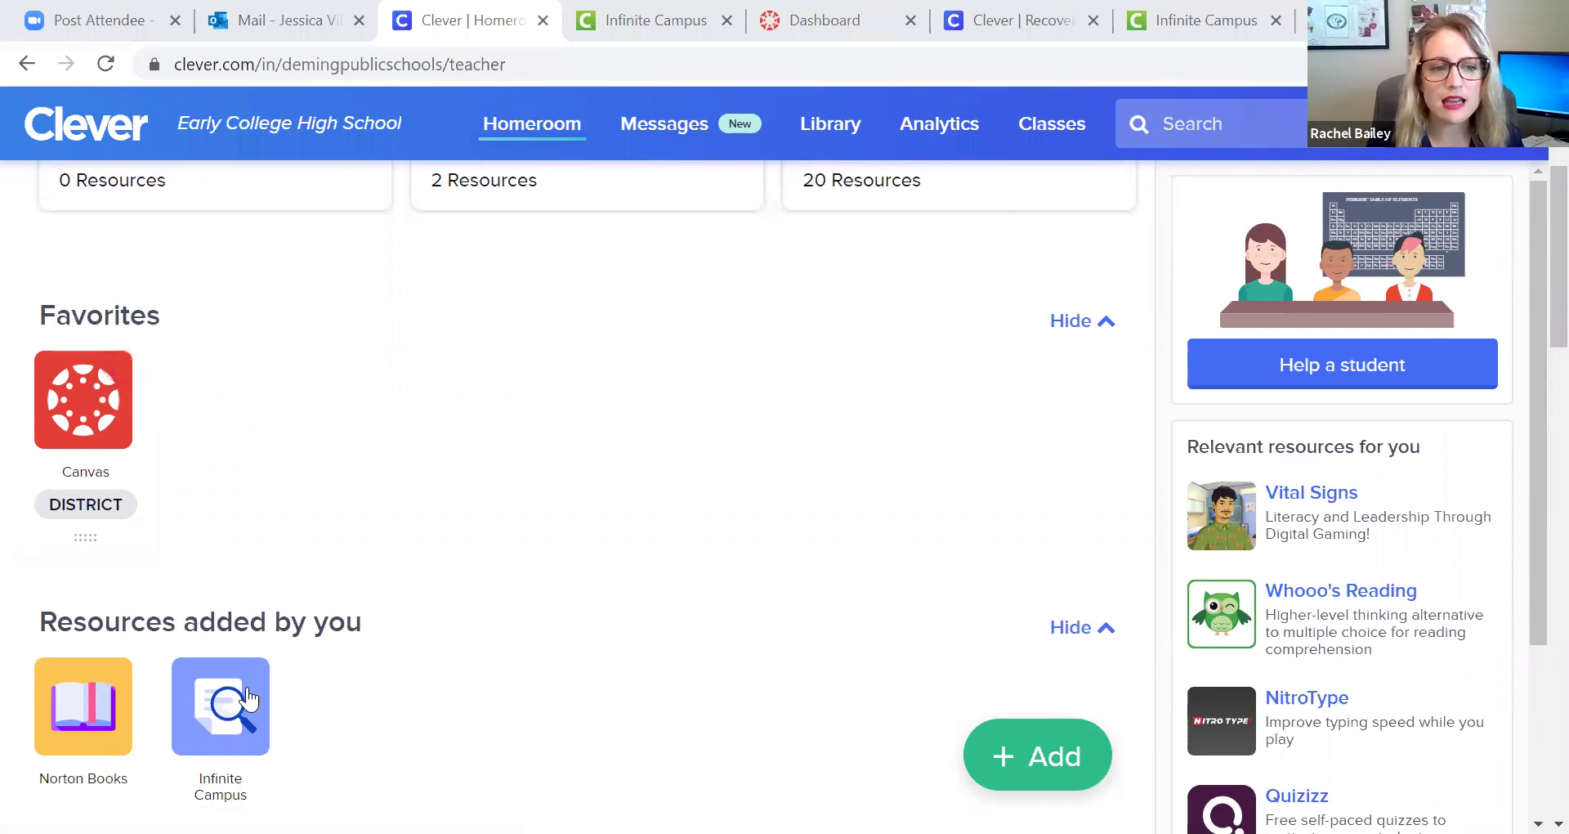
{"action": "scroll", "coordinate": [111, 699], "scroll_direction": "down", "scroll_amount": 3}
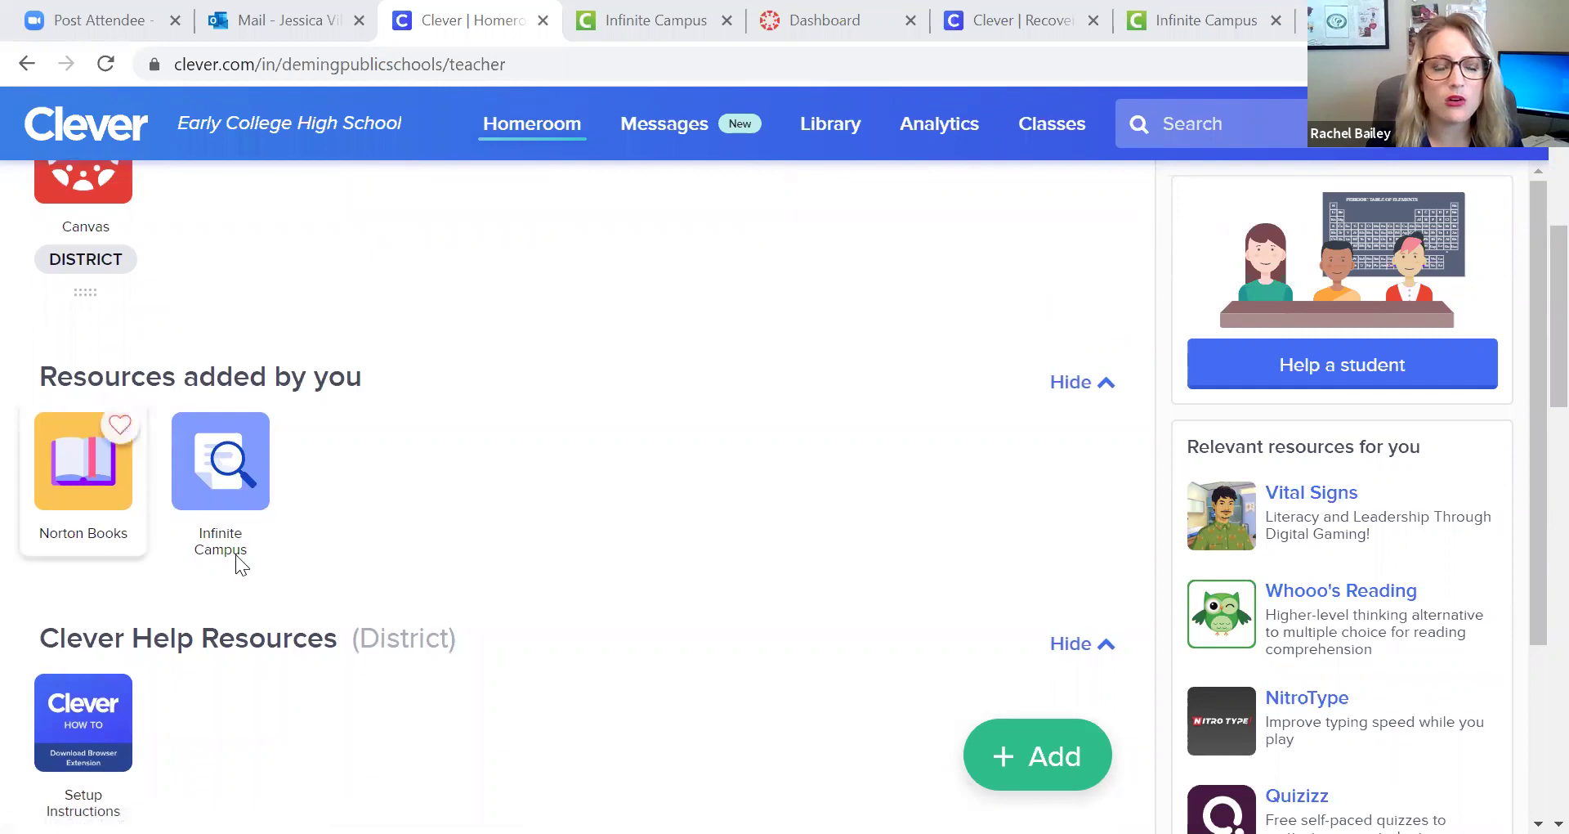
{"action": "left_click", "coordinate": [131, 415]}
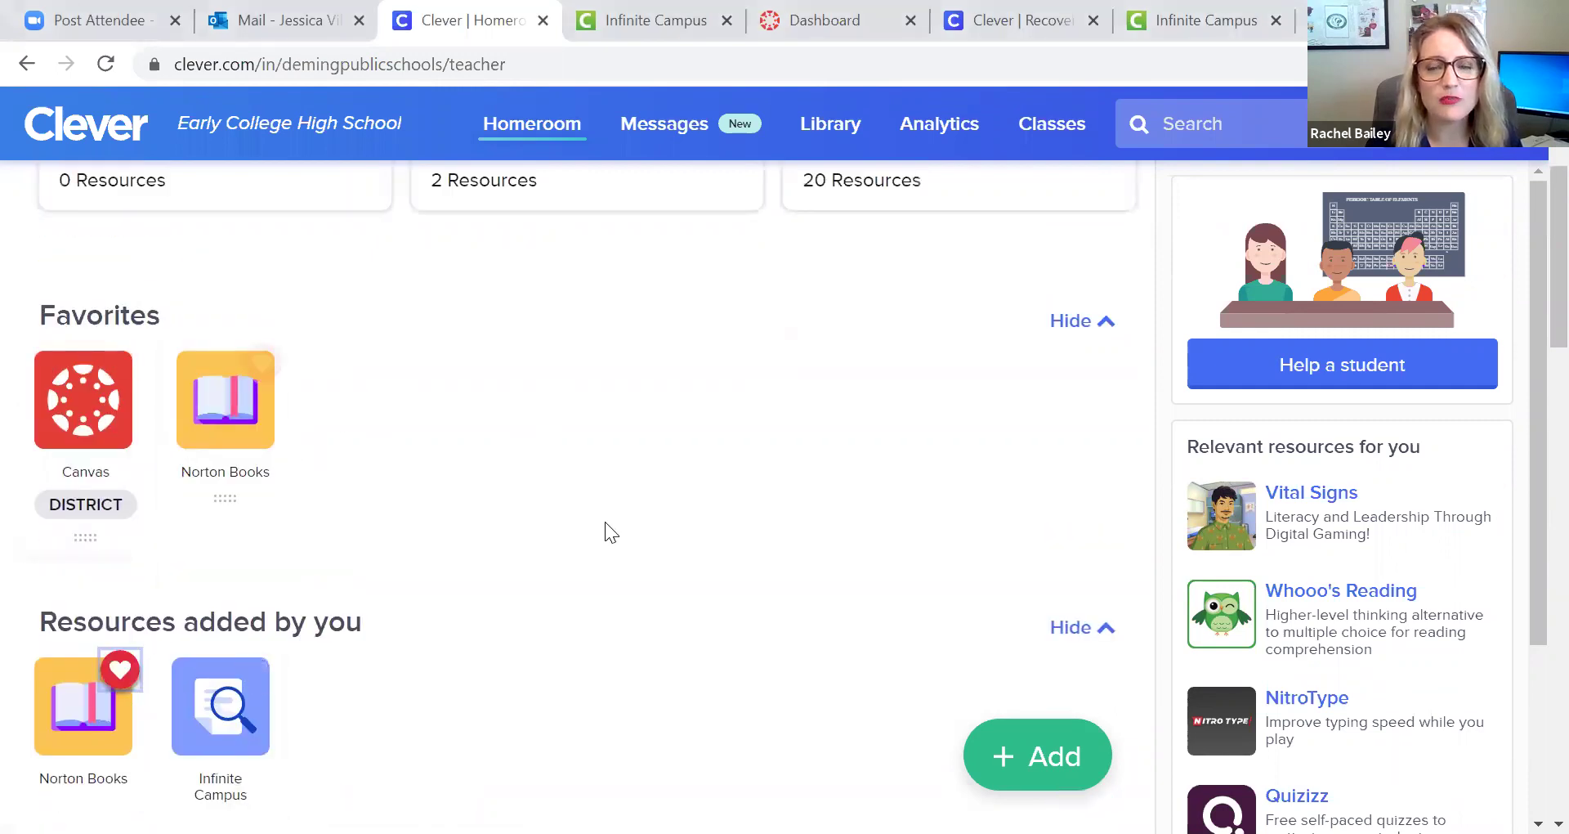
{"action": "scroll", "coordinate": [608, 527], "scroll_direction": "up", "scroll_amount": 3}
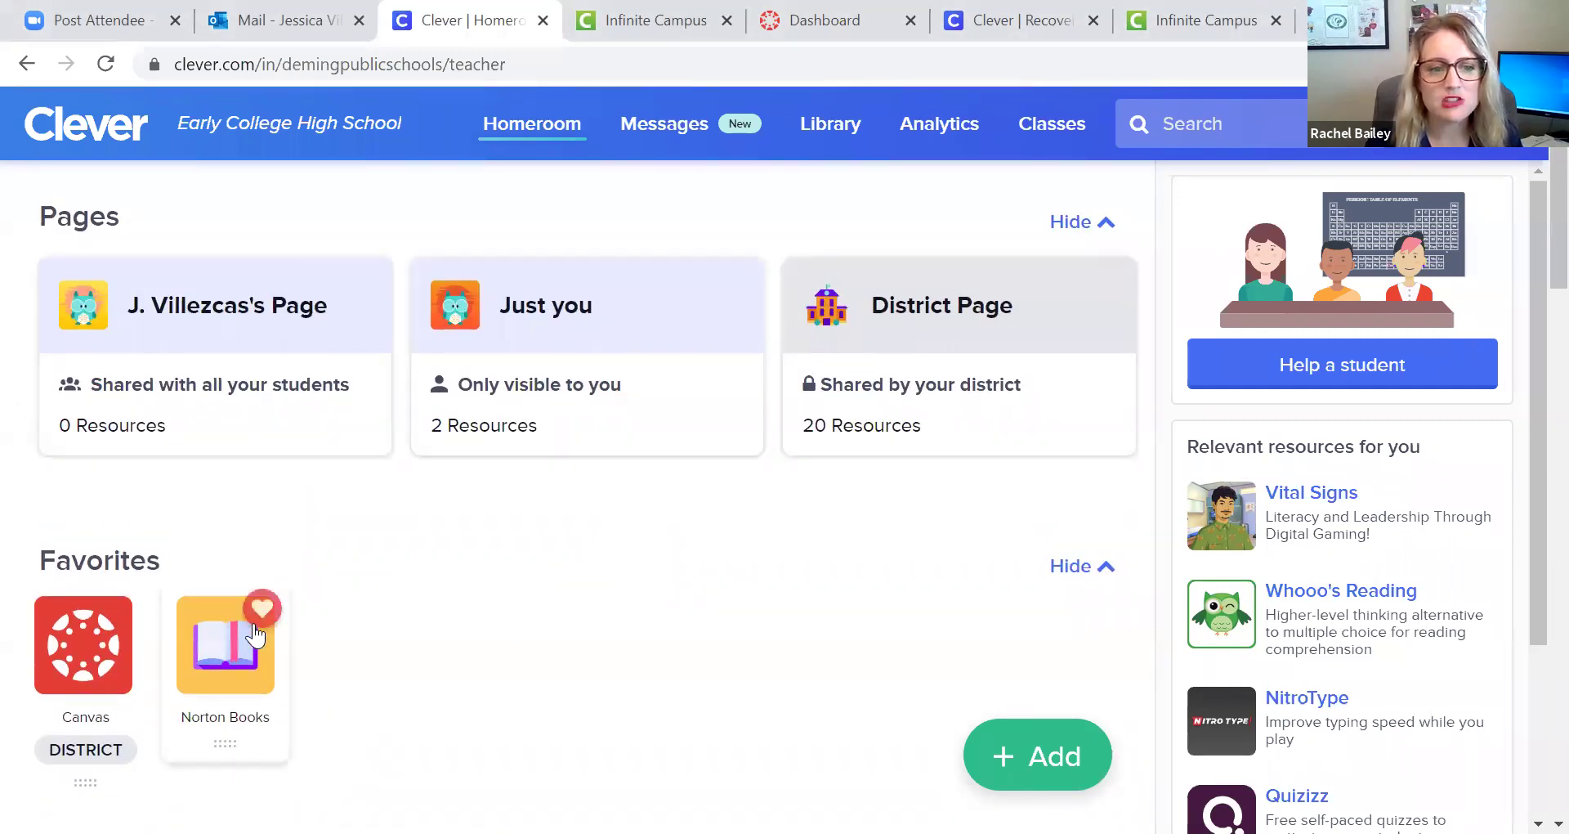
- Remove both Norton Books and Canvas from the favorites
{"action": "left_click", "coordinate": [262, 610]}
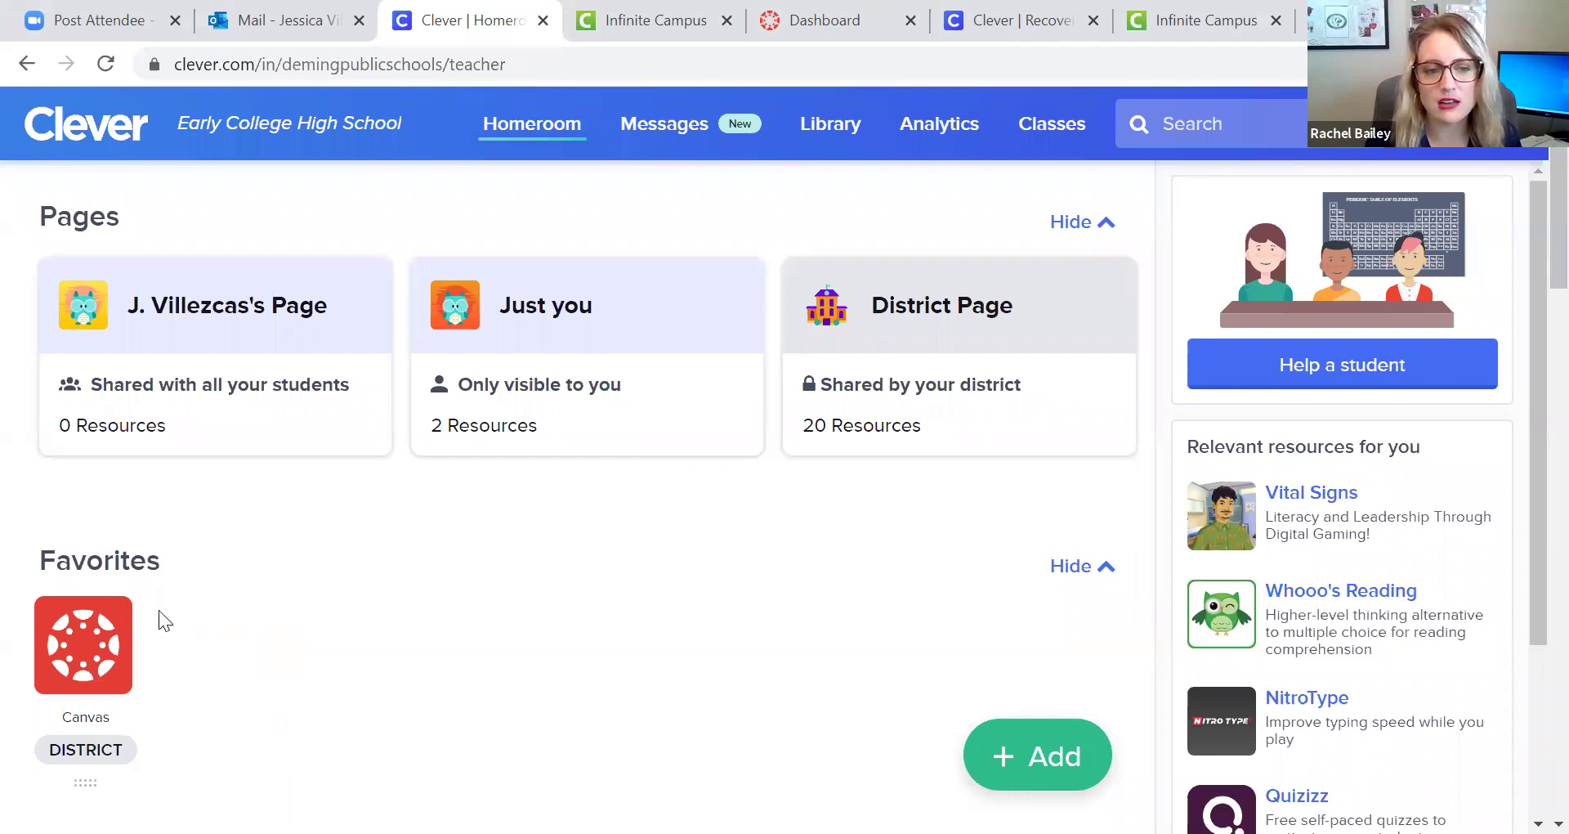
{"action": "left_click", "coordinate": [123, 609]}
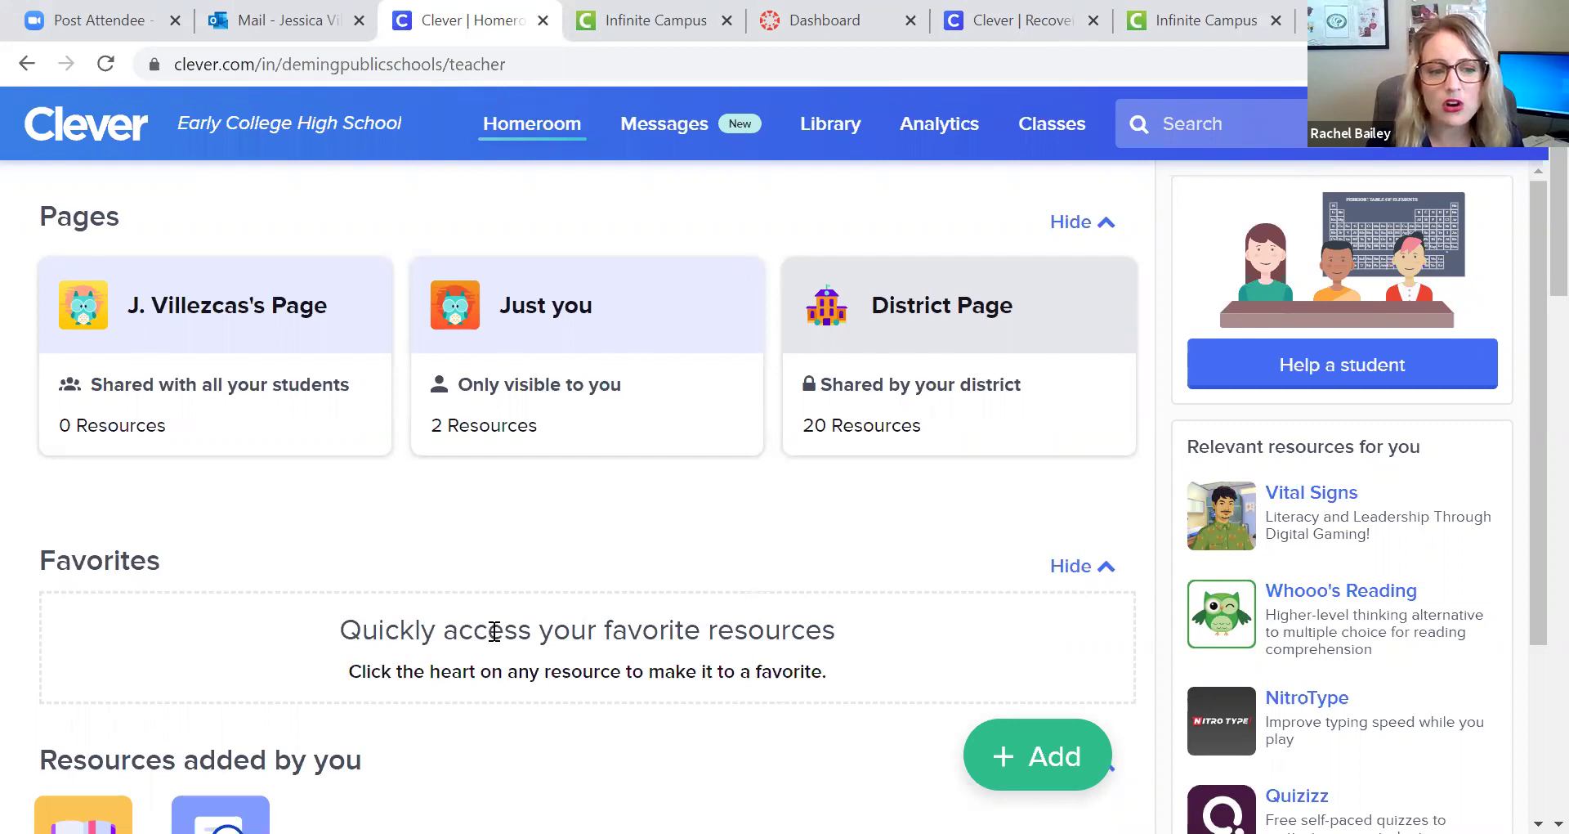
- Mark Canvas in the district's Learning Management Systems section as a favorite
{"action": "scroll", "coordinate": [530, 704], "scroll_direction": "down", "scroll_amount": 12}
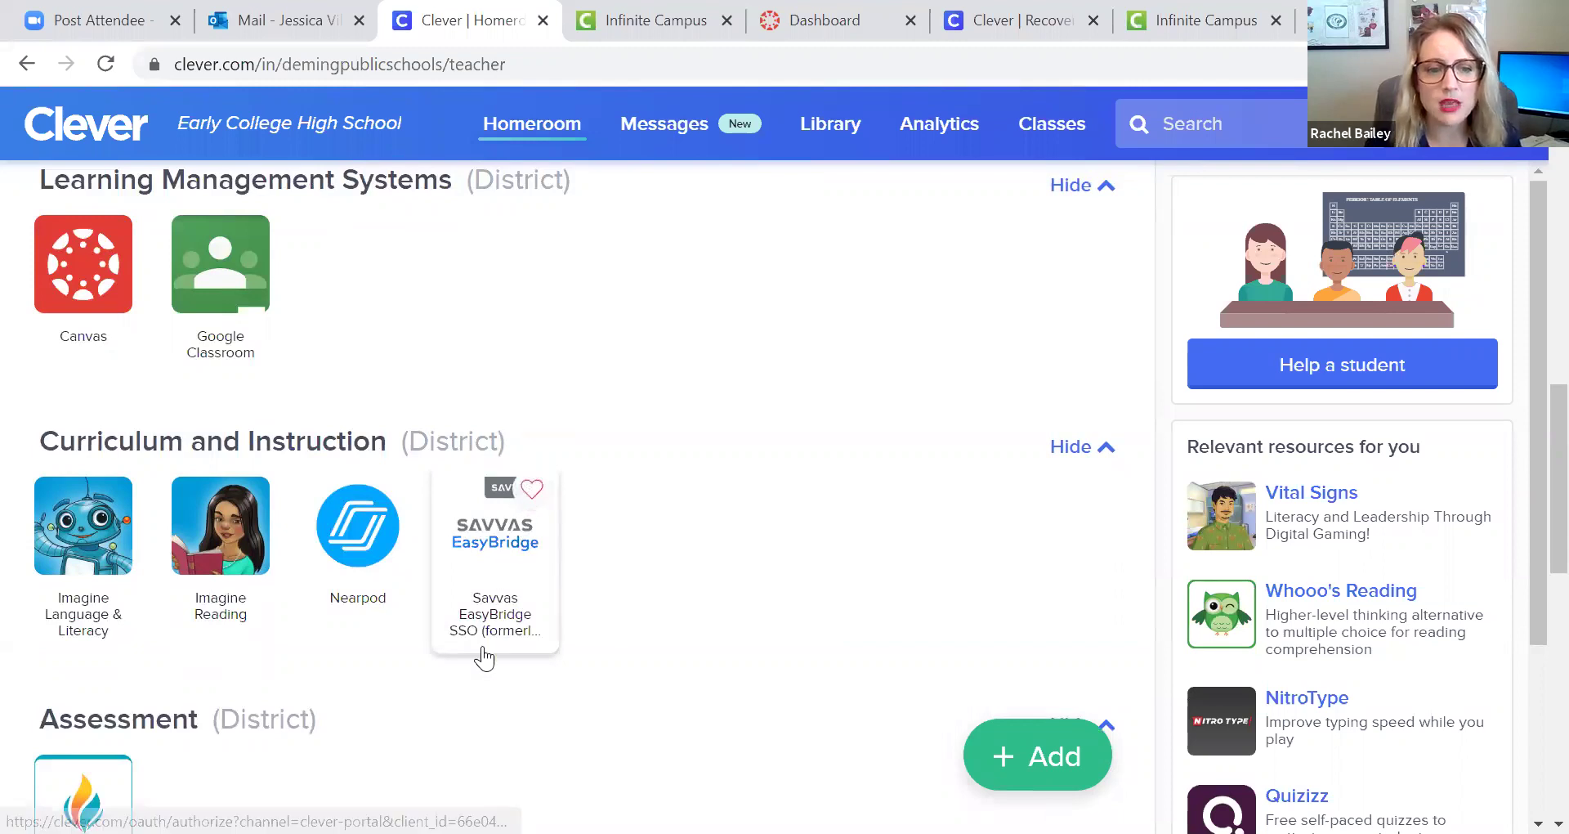
{"action": "scroll", "coordinate": [258, 574], "scroll_direction": "up", "scroll_amount": 3}
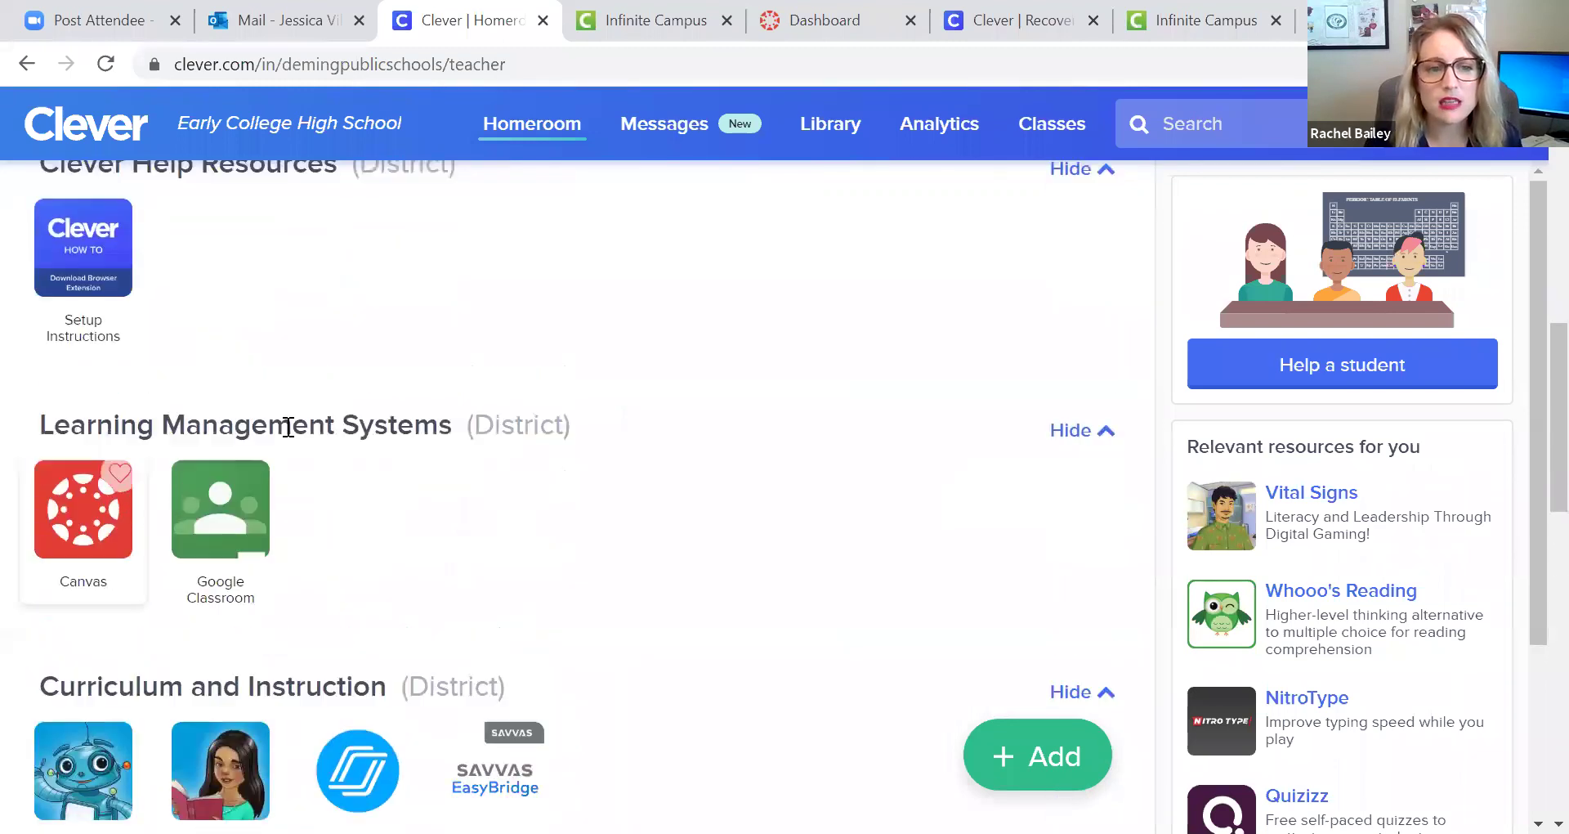
{"action": "mouse_move", "coordinate": [119, 481]}
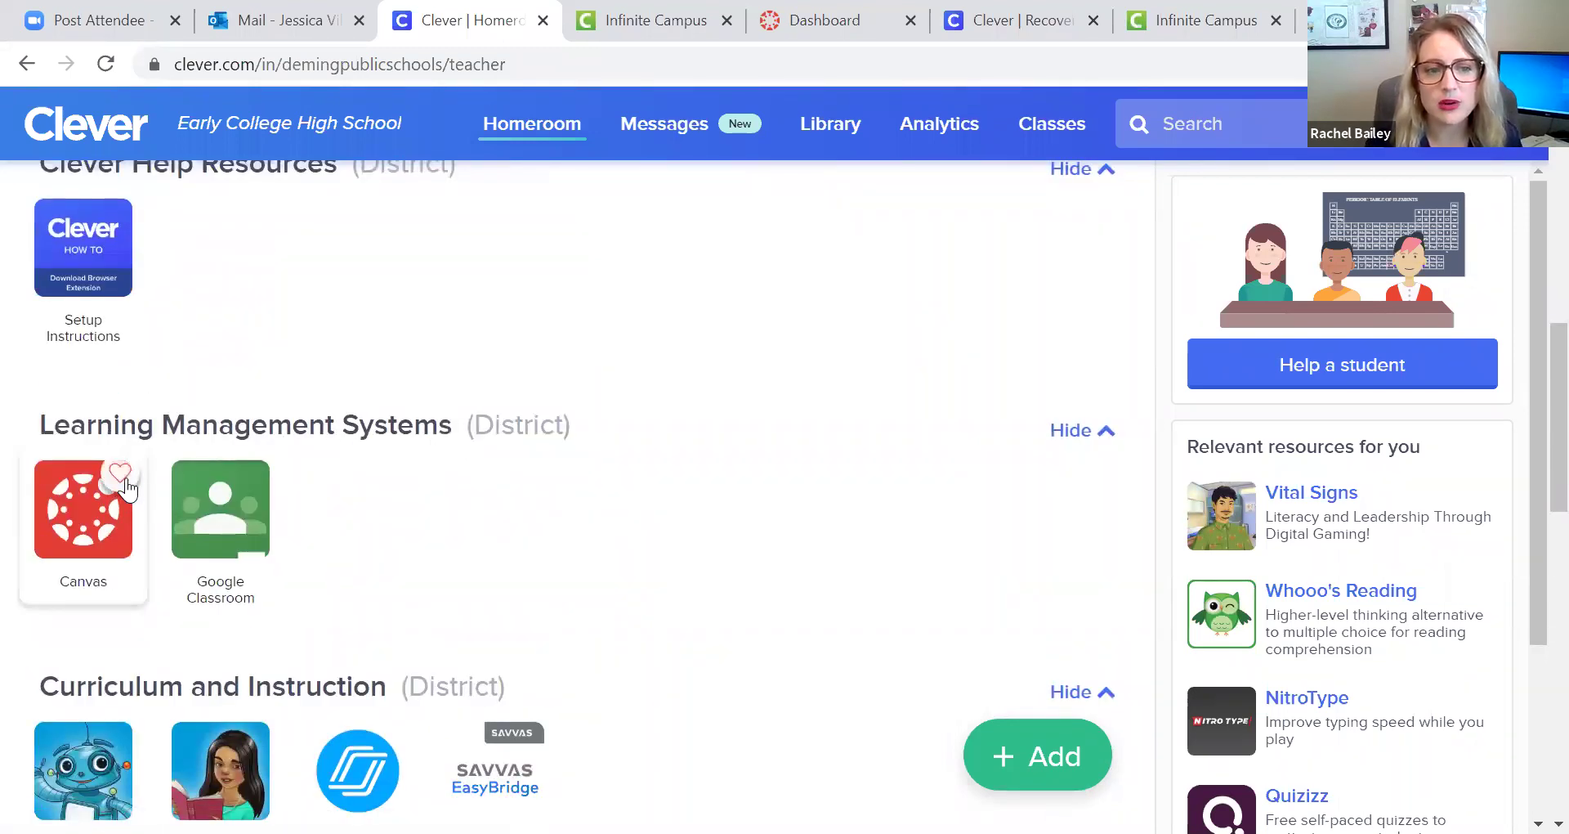
{"action": "left_click", "coordinate": [119, 474]}
{"action": "scroll", "coordinate": [216, 587], "scroll_direction": "up", "scroll_amount": 6}
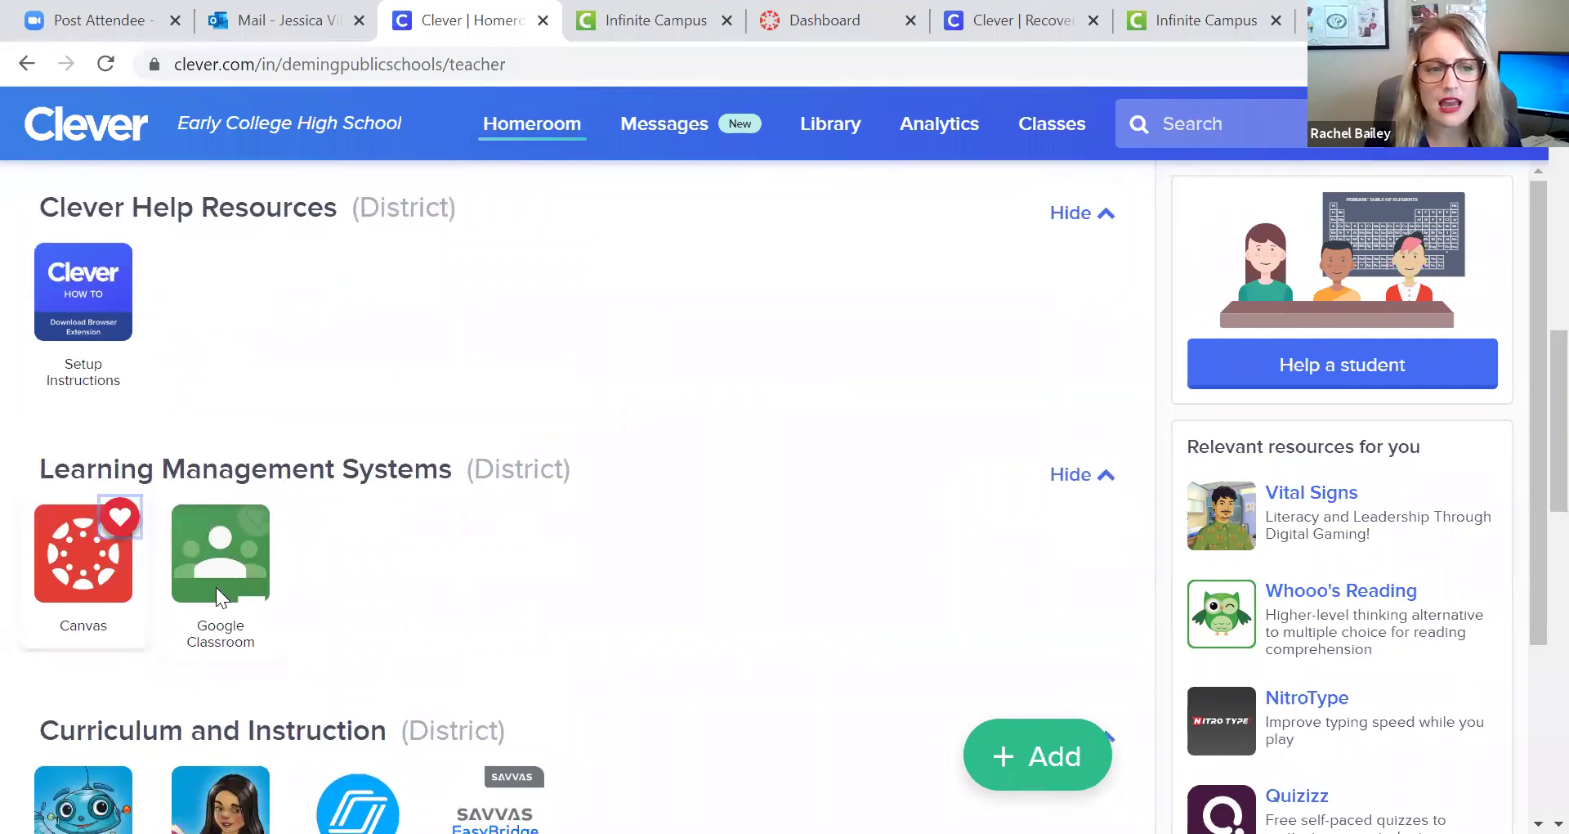
{"action": "scroll", "coordinate": [78, 563], "scroll_direction": "up", "scroll_amount": 4}
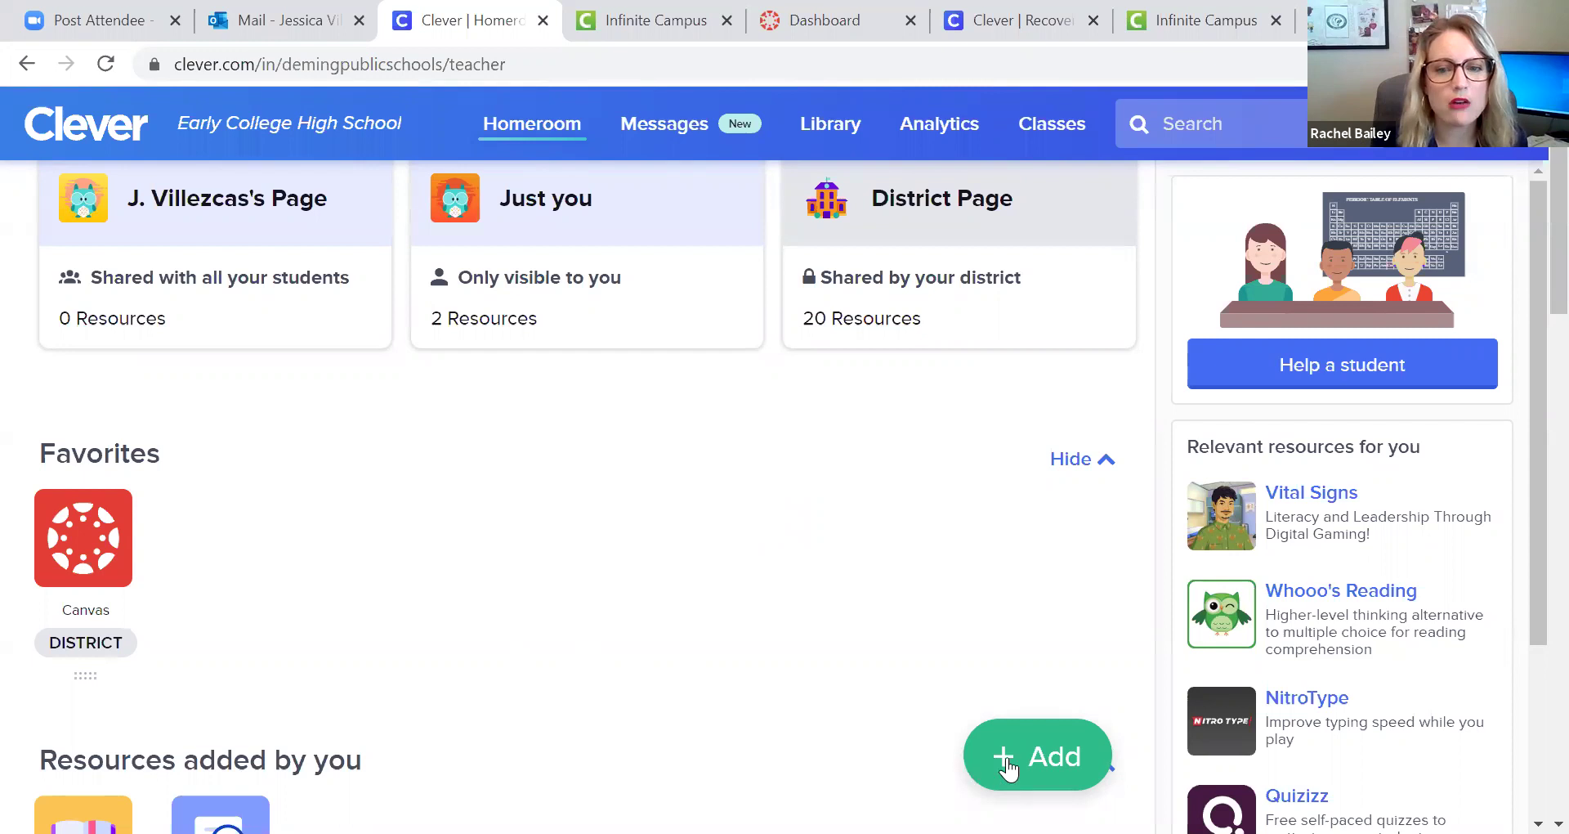
- Open the private "Just you" page and start adding a new link to it
{"action": "scroll", "coordinate": [1022, 764], "scroll_direction": "up", "scroll_amount": 1}
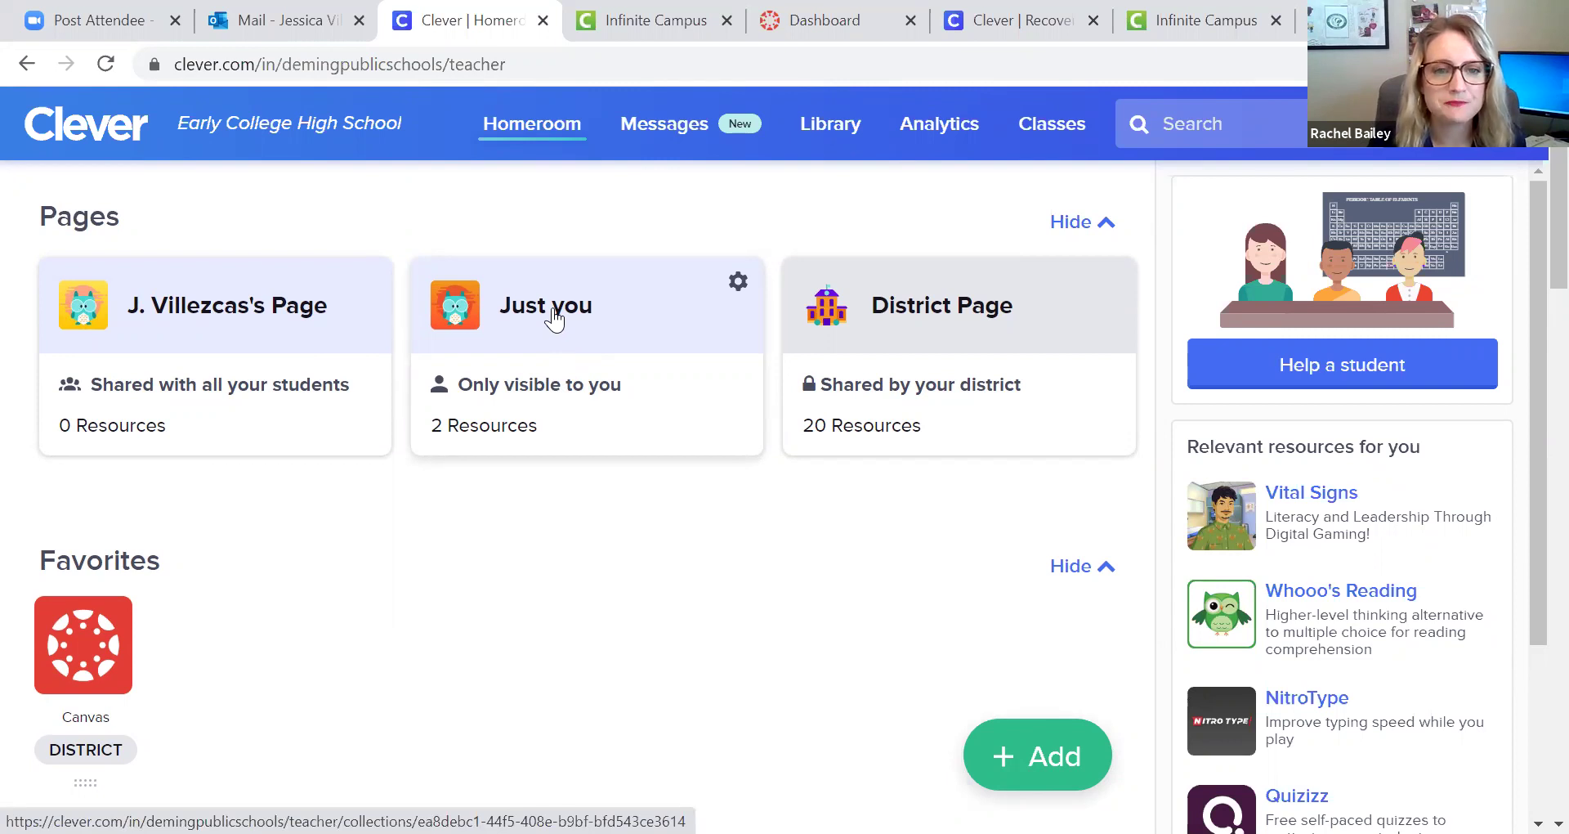
{"action": "left_click", "coordinate": [554, 317]}
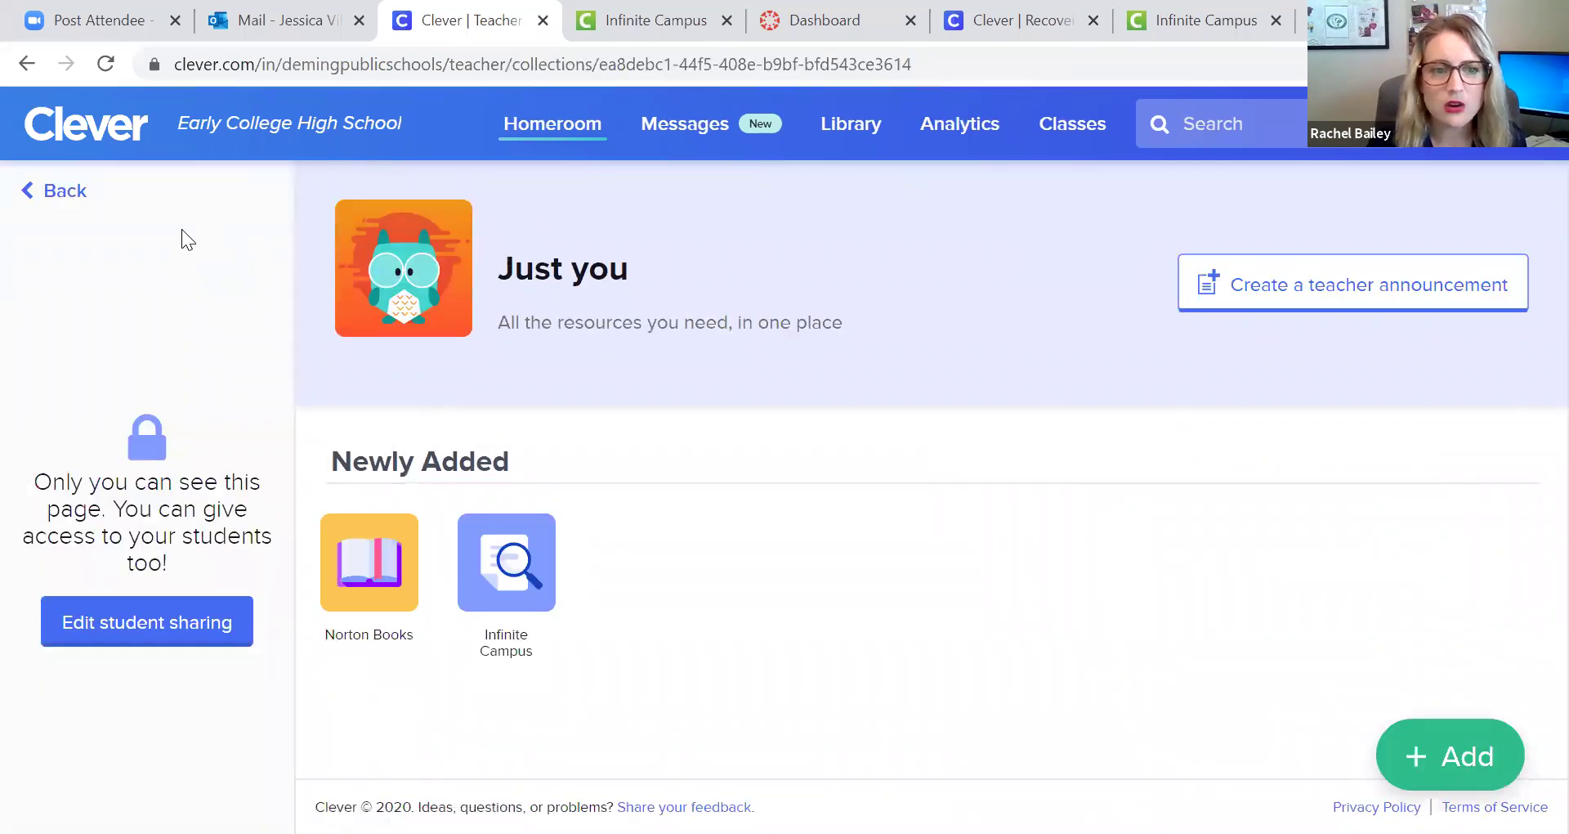
{"action": "left_click", "coordinate": [50, 190]}
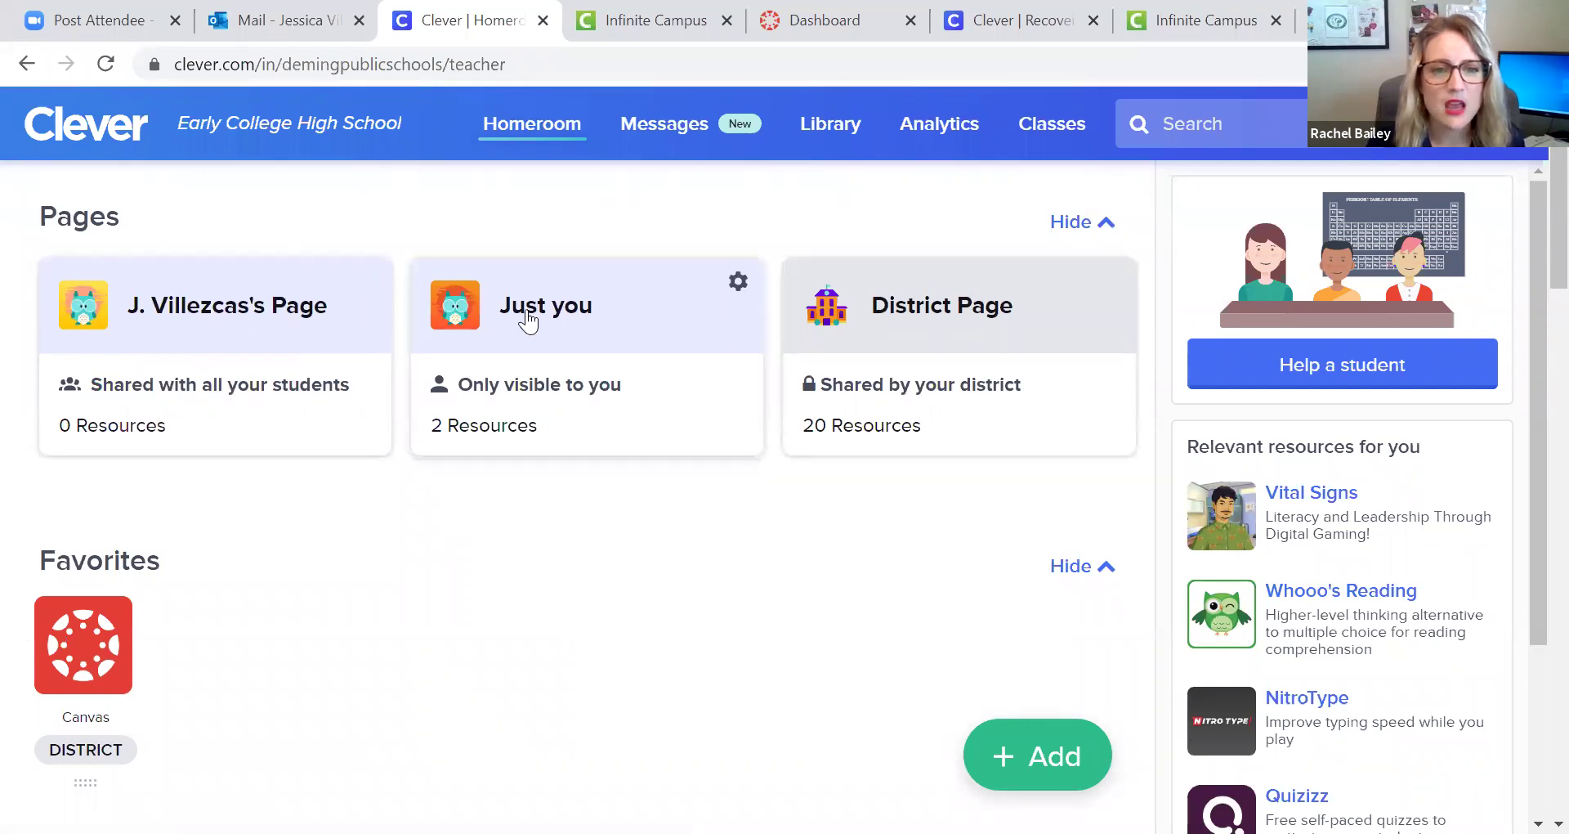
{"action": "left_click", "coordinate": [530, 309]}
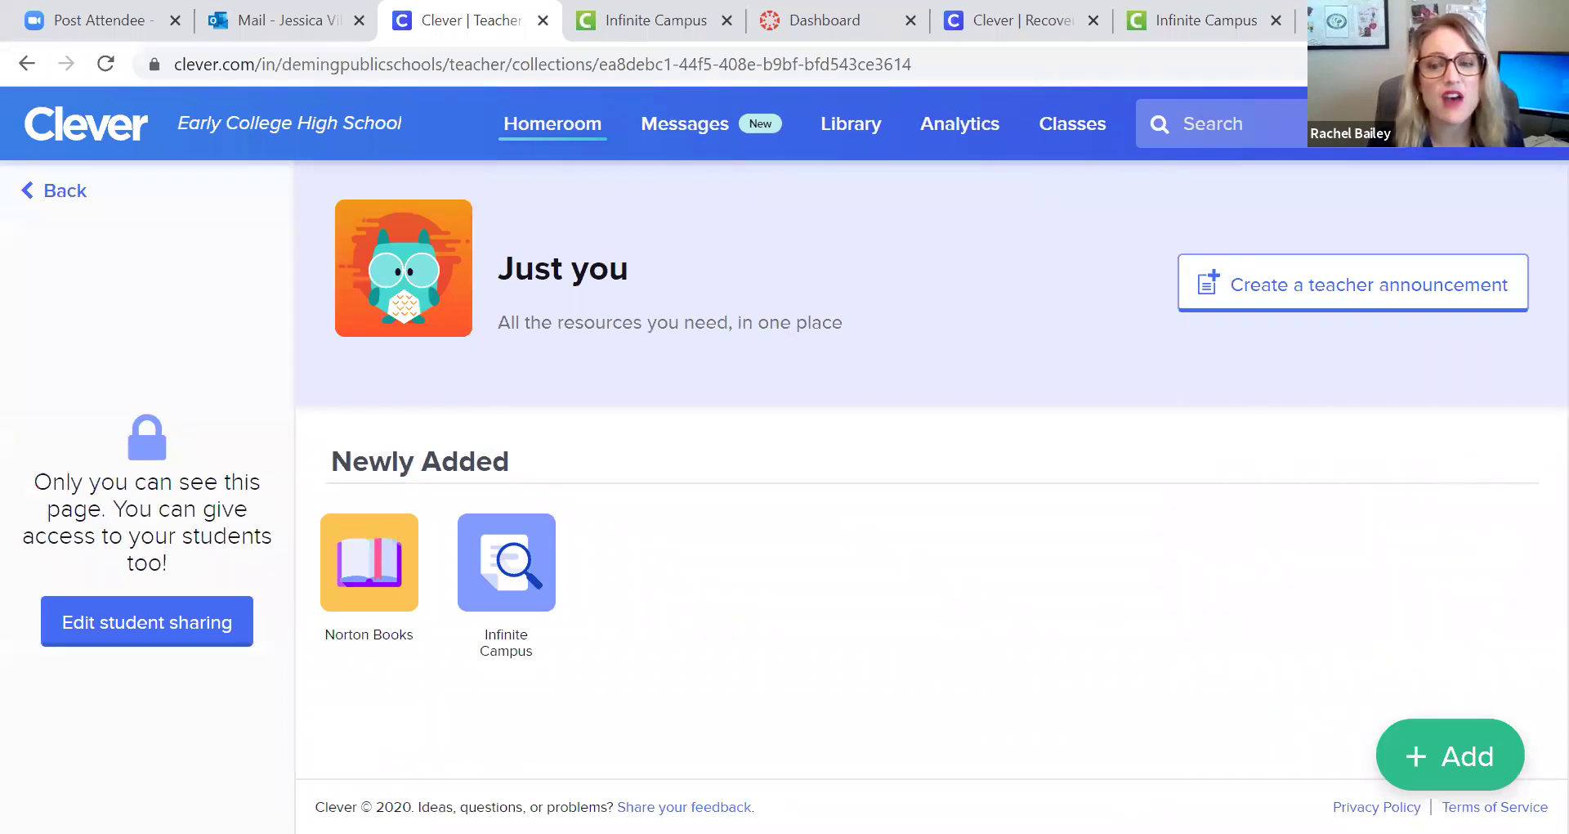
{"action": "left_click", "coordinate": [1457, 771]}
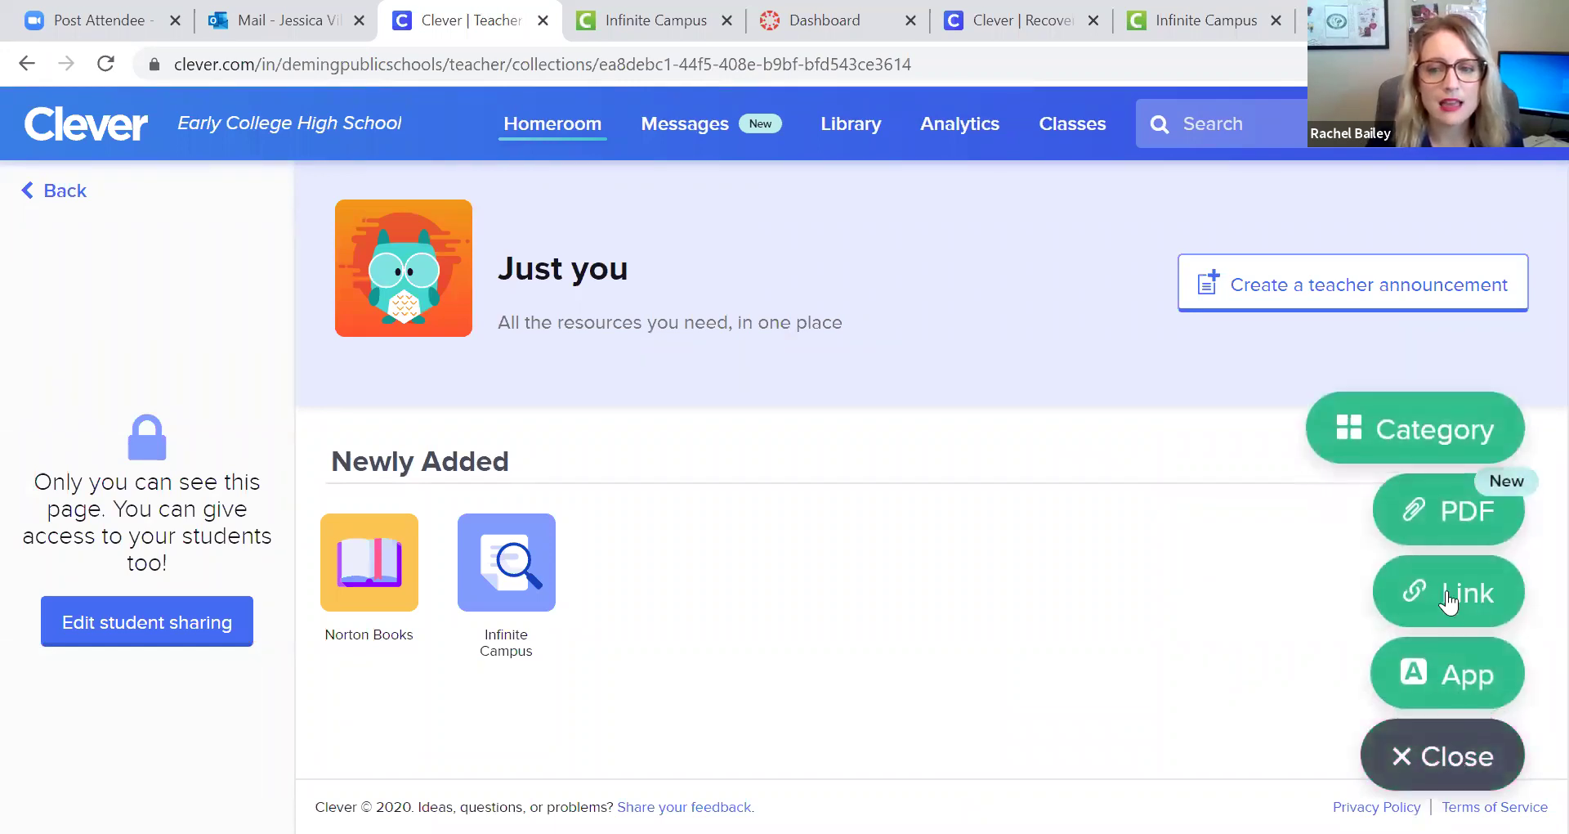
{"action": "left_click", "coordinate": [1448, 600]}
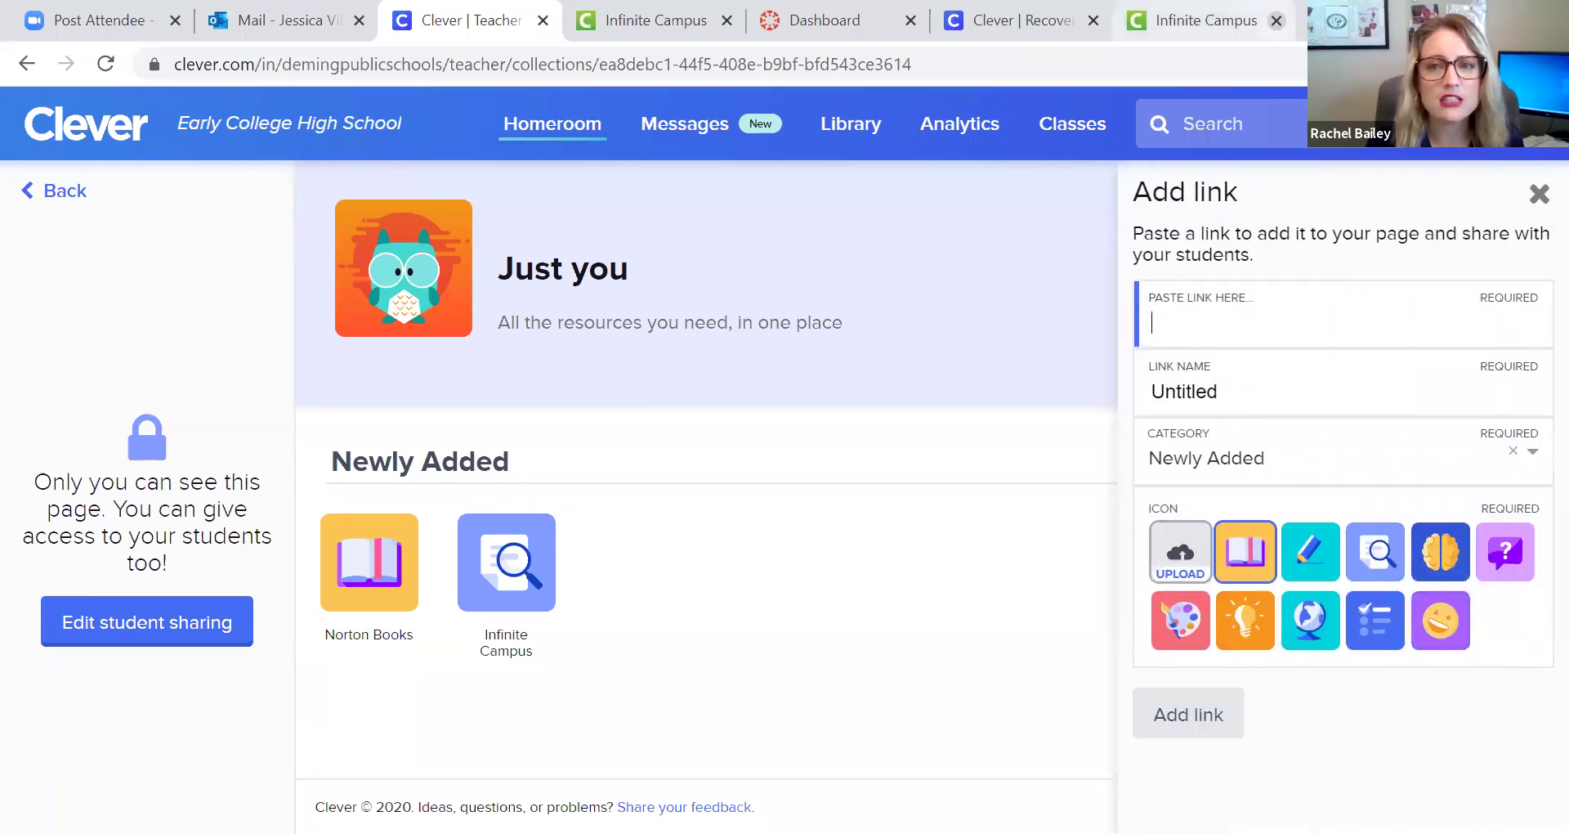
- Close the last Infinite Campus tab, the Clever account recovery tab and the Dashboard tab in the browser
{"action": "left_click", "coordinate": [1276, 19]}
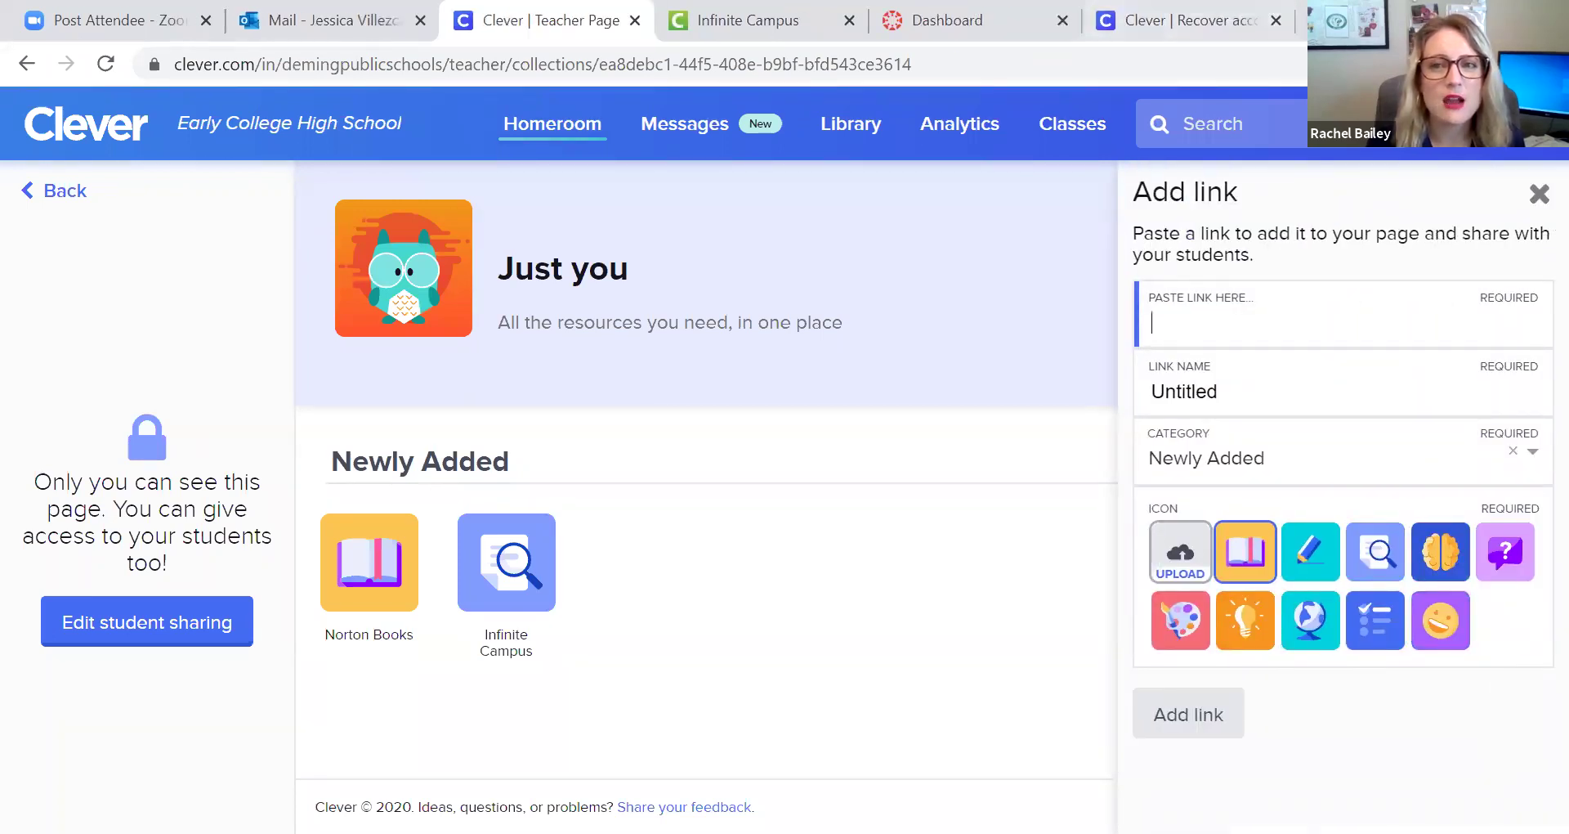
{"action": "left_click", "coordinate": [1289, 18]}
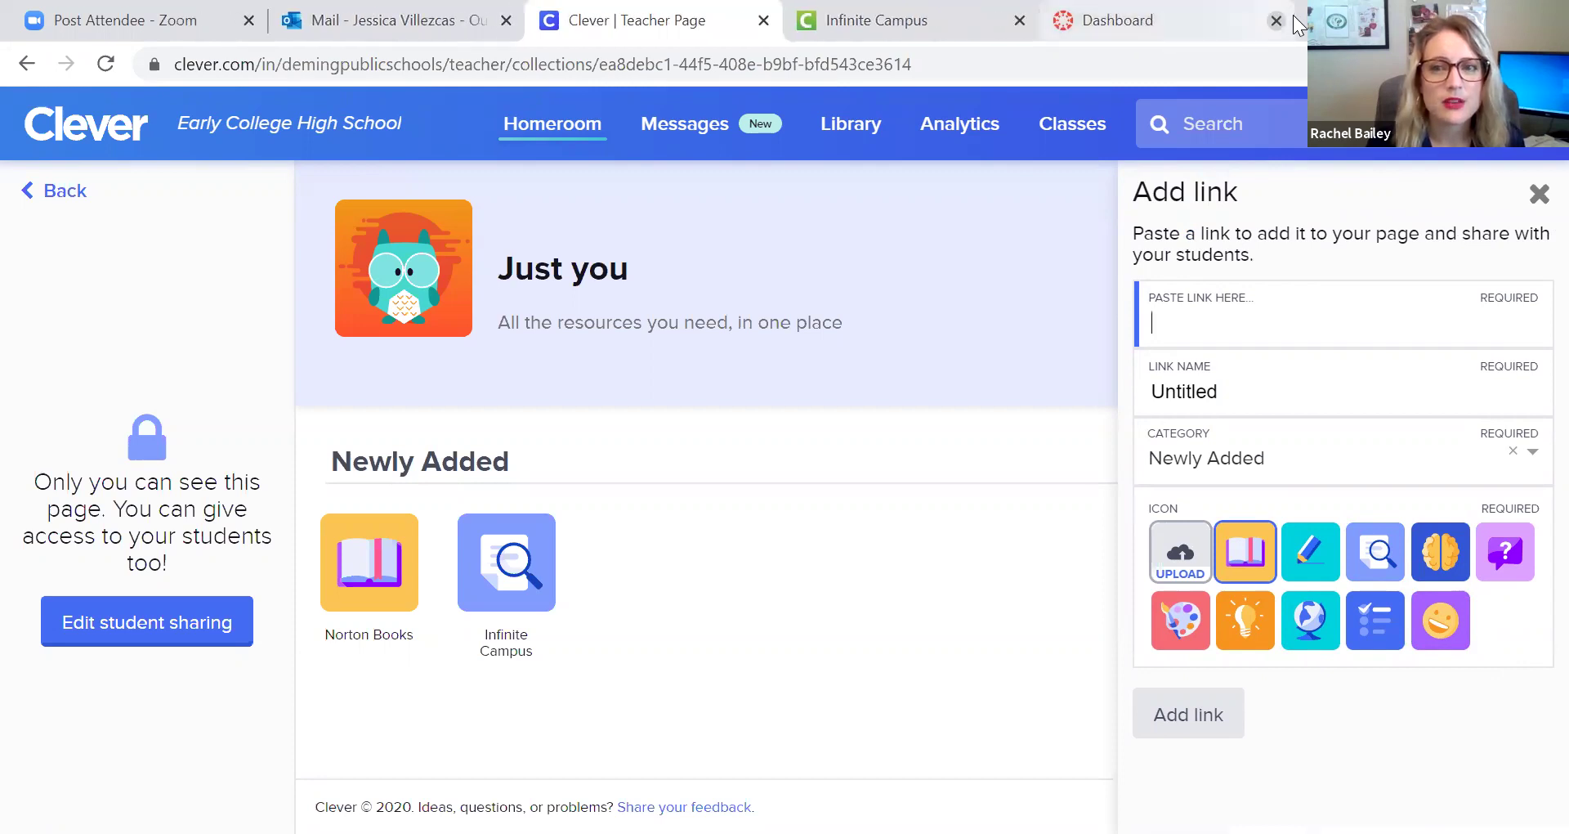
{"action": "left_click", "coordinate": [1289, 18]}
- Search the web for "purdue owl" in a new tab and open the Purdue OWL site
{"action": "key", "text": "ctrl+t"}
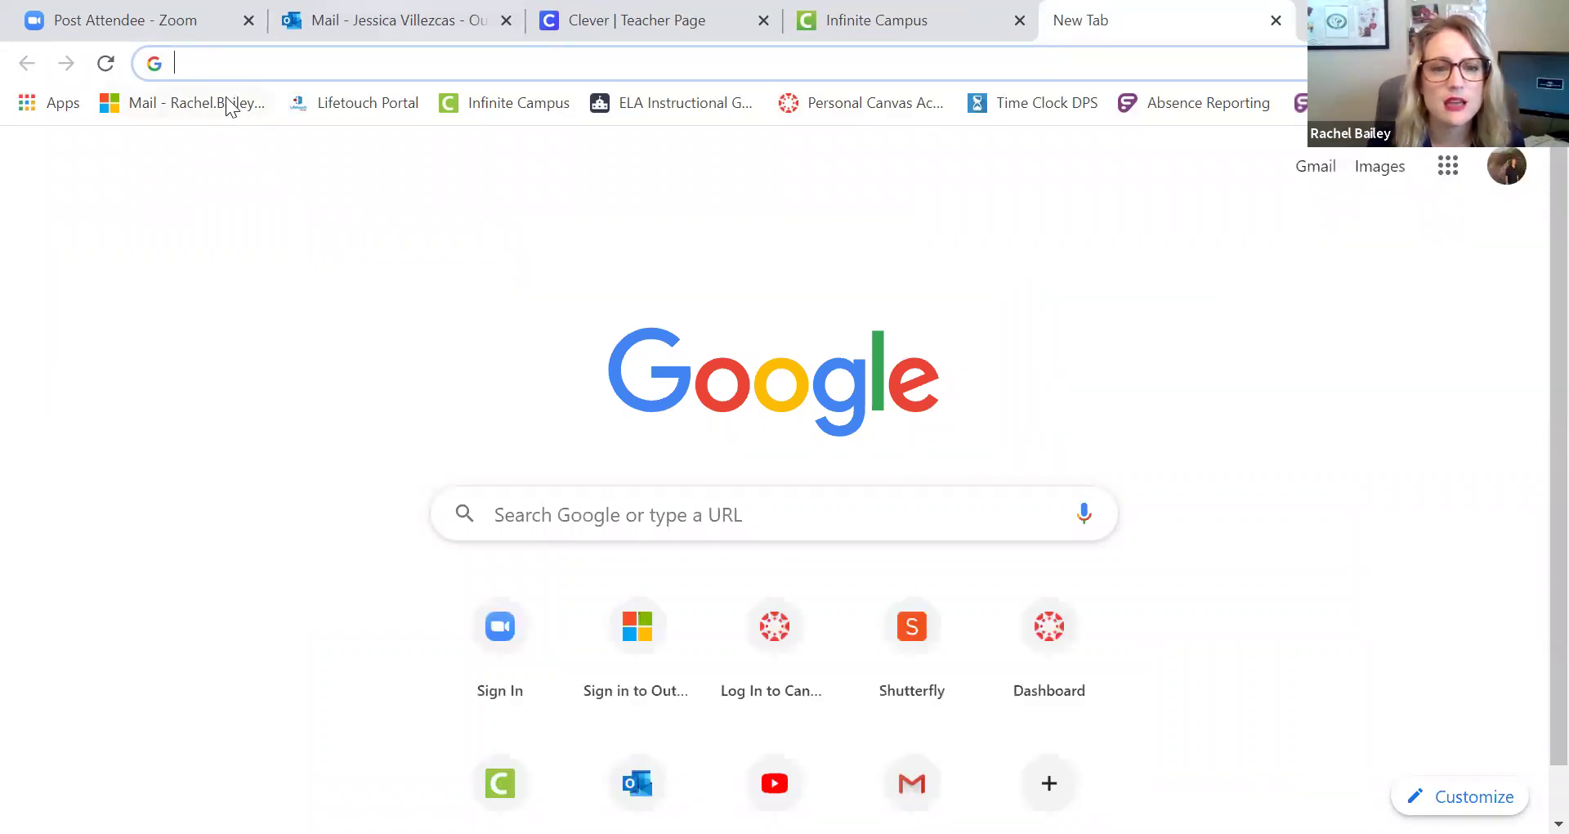
{"action": "left_click", "coordinate": [427, 66]}
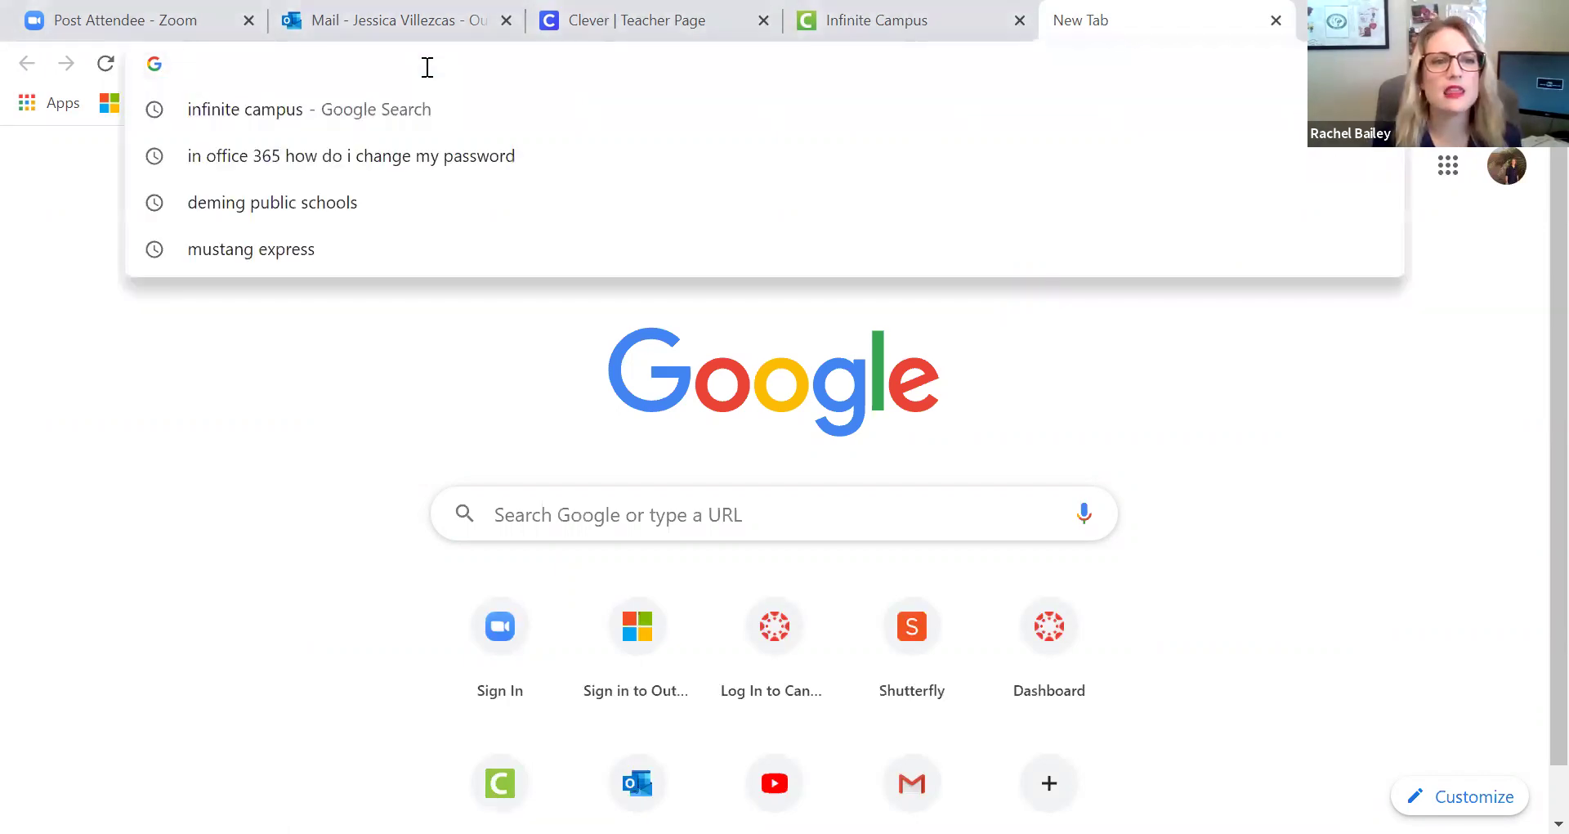
{"action": "type", "text": "puru"}
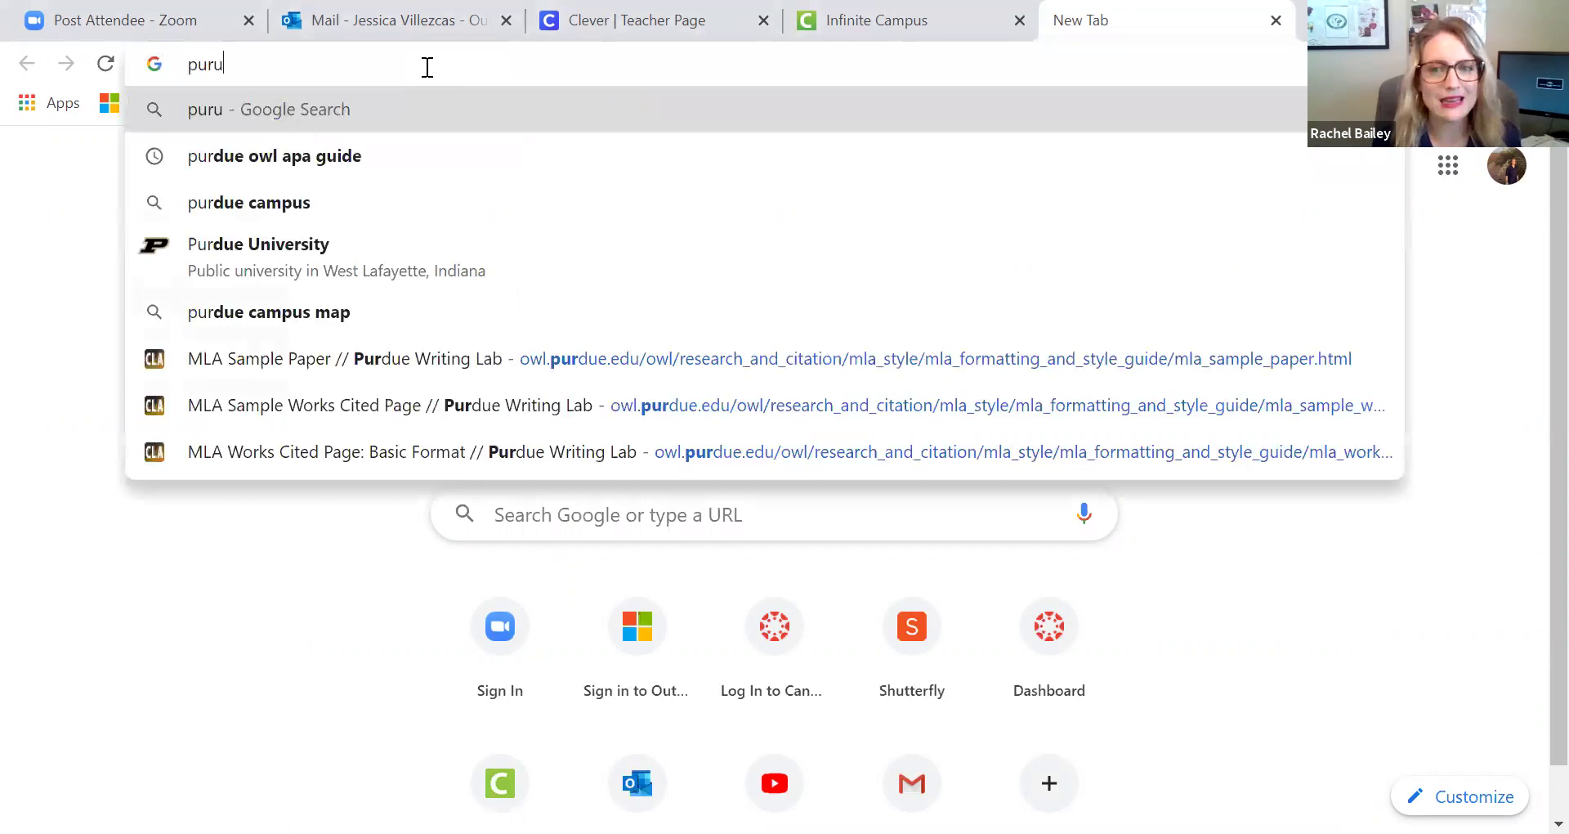
{"action": "key", "text": "BackSpace"}
{"action": "type", "text": "due owl"}
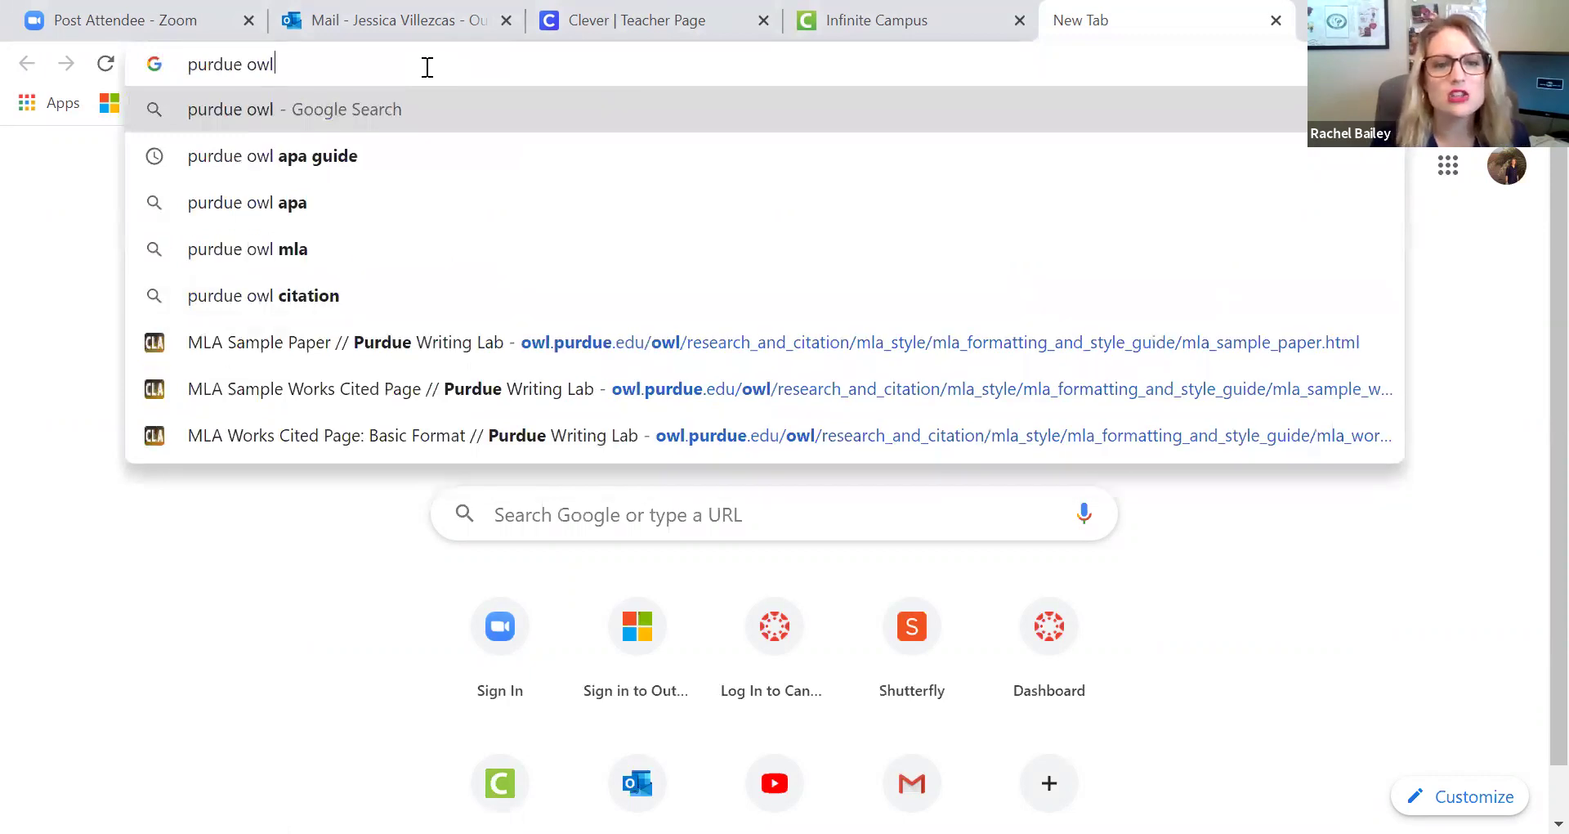
{"action": "key", "text": "Return"}
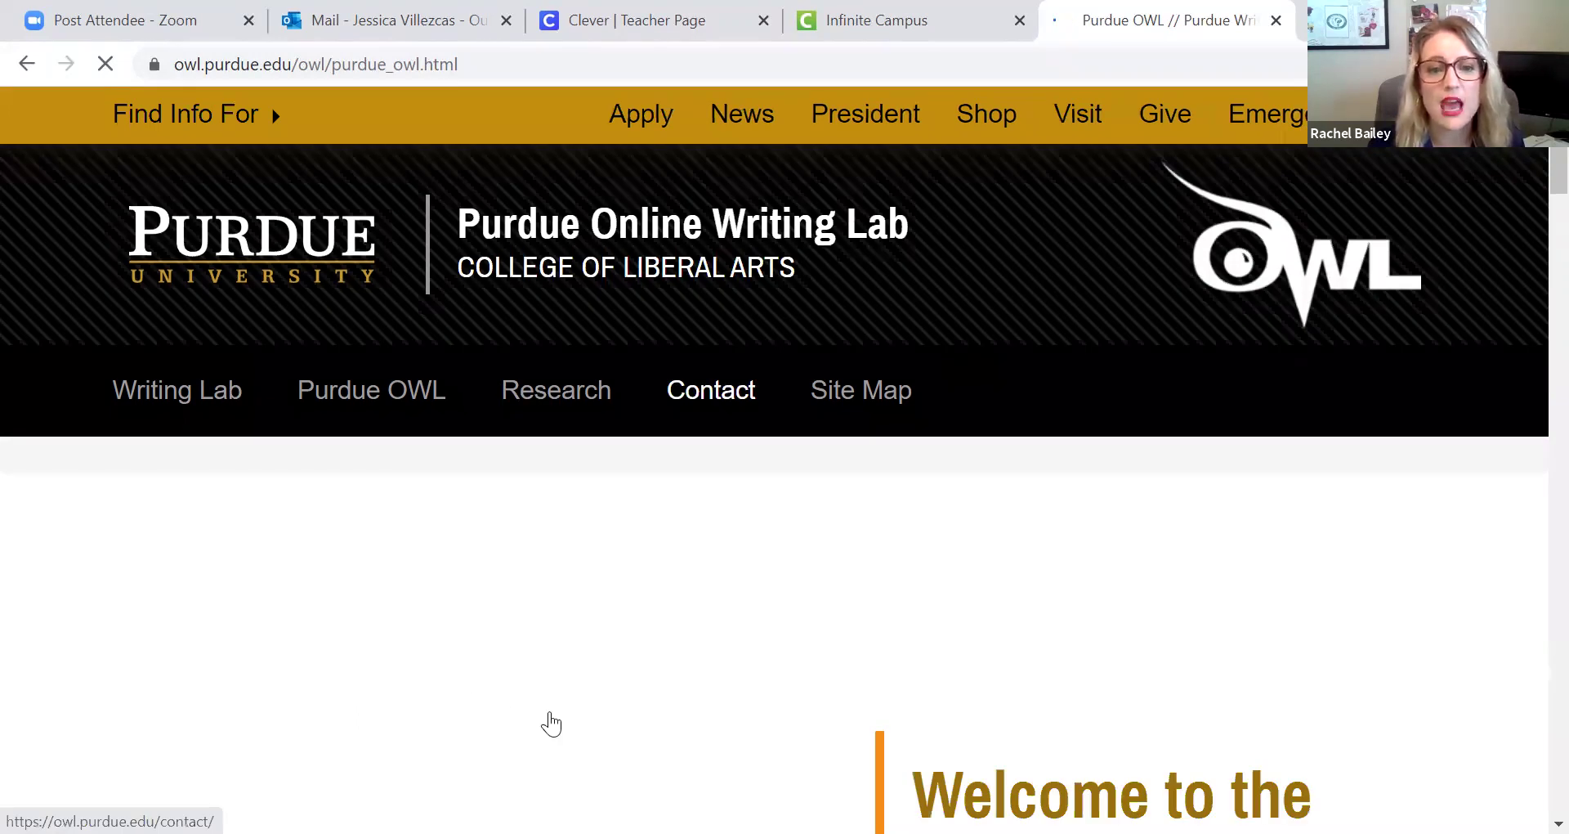
- Open the General Writing Workshops page from the Writing Lab's student section
{"action": "left_click", "coordinate": [200, 638]}
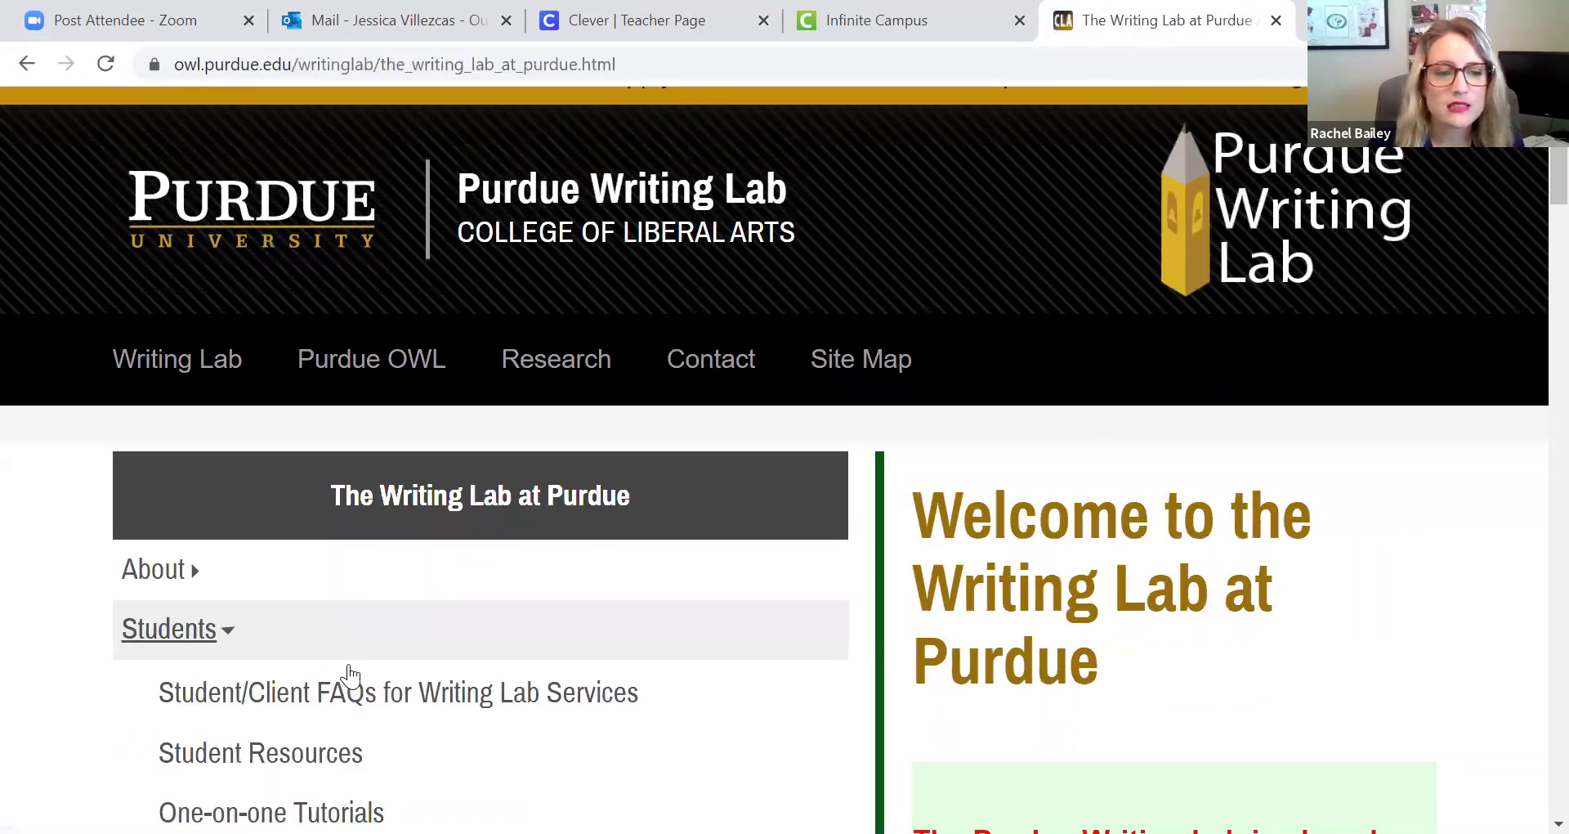
{"action": "scroll", "coordinate": [348, 670], "scroll_direction": "down", "scroll_amount": 6}
{"action": "left_click", "coordinate": [305, 503]}
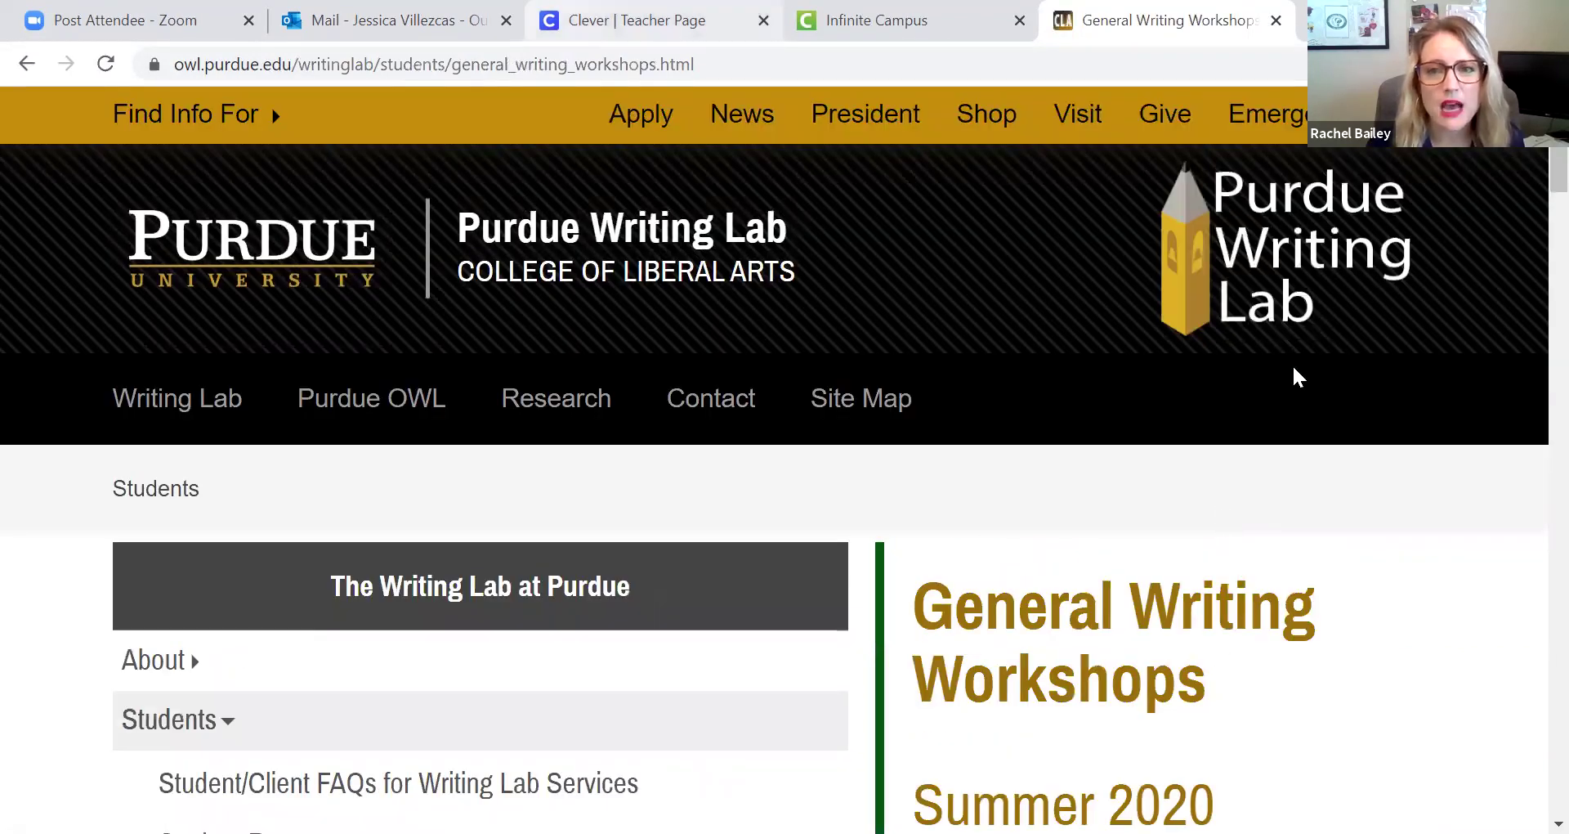
- Return to the Clever teacher page and paste the General Writing Workshops page address as the new link's URL
{"action": "left_click", "coordinate": [729, 37]}
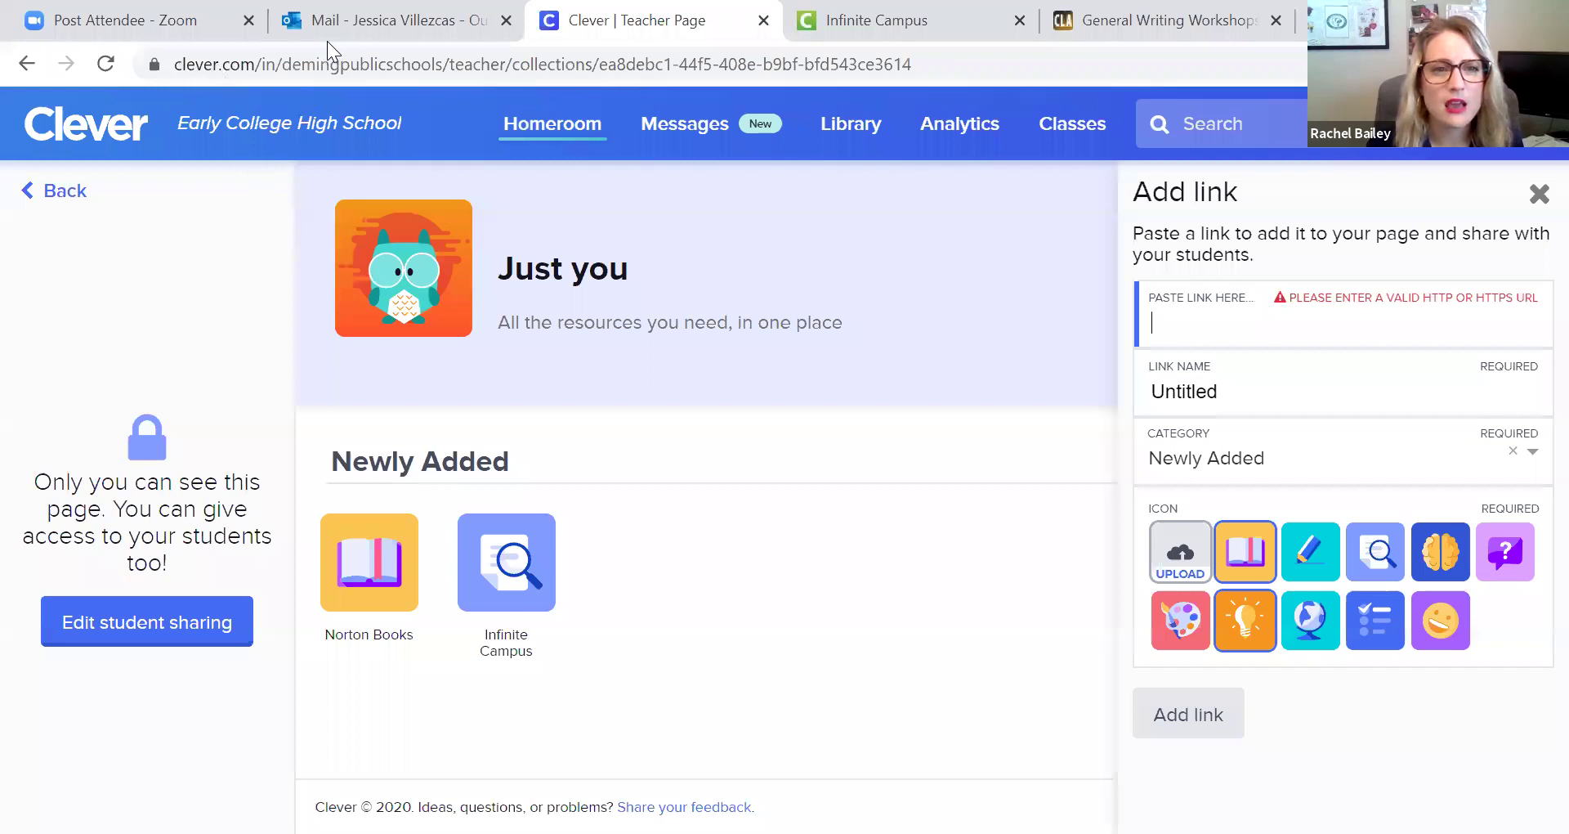
{"action": "right_click", "coordinate": [1344, 324]}
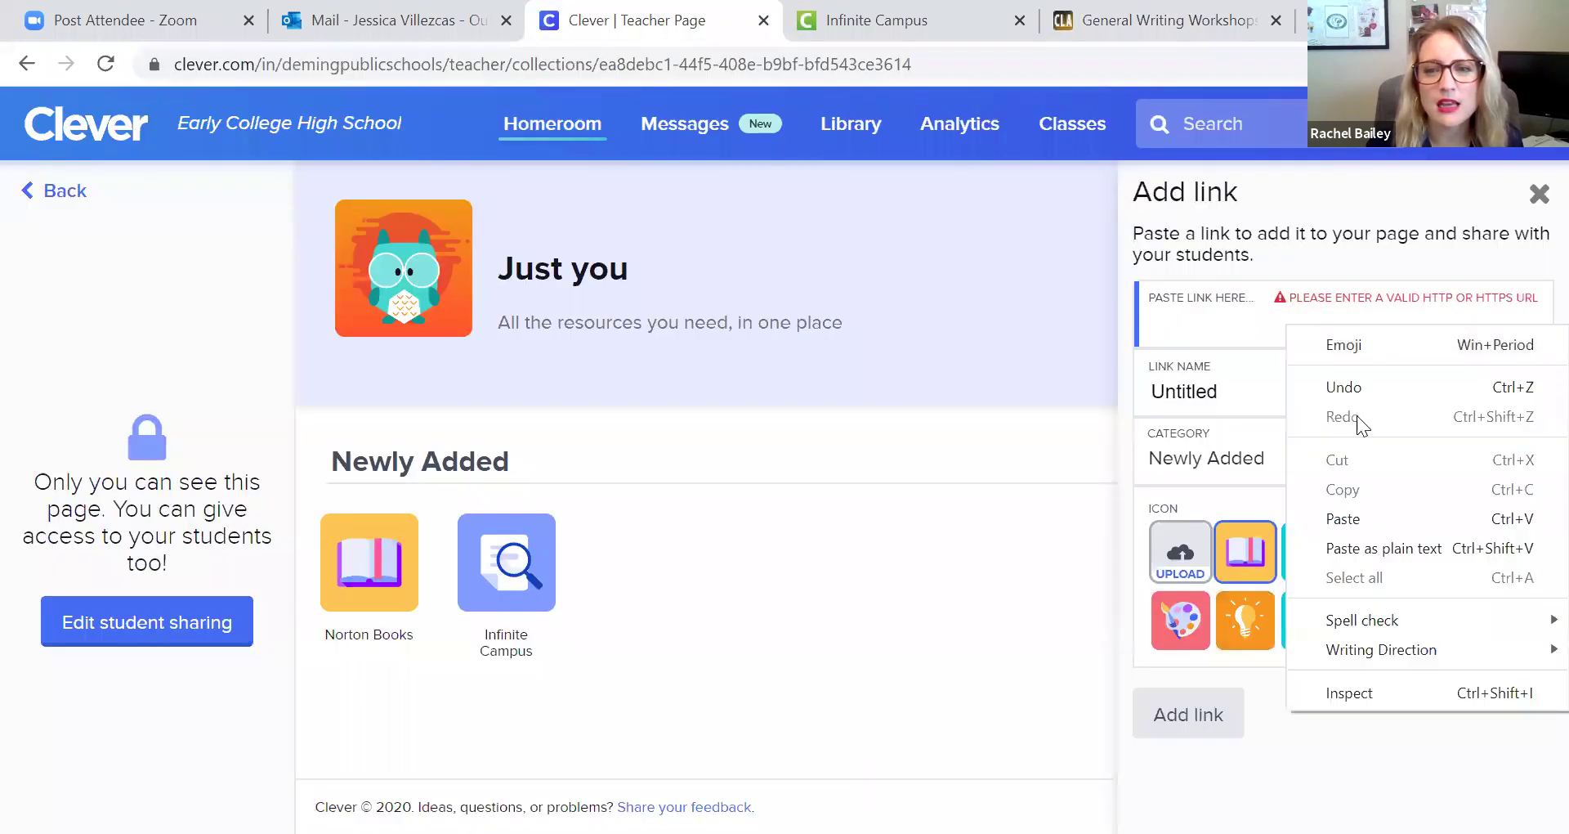
{"action": "left_click", "coordinate": [1350, 515]}
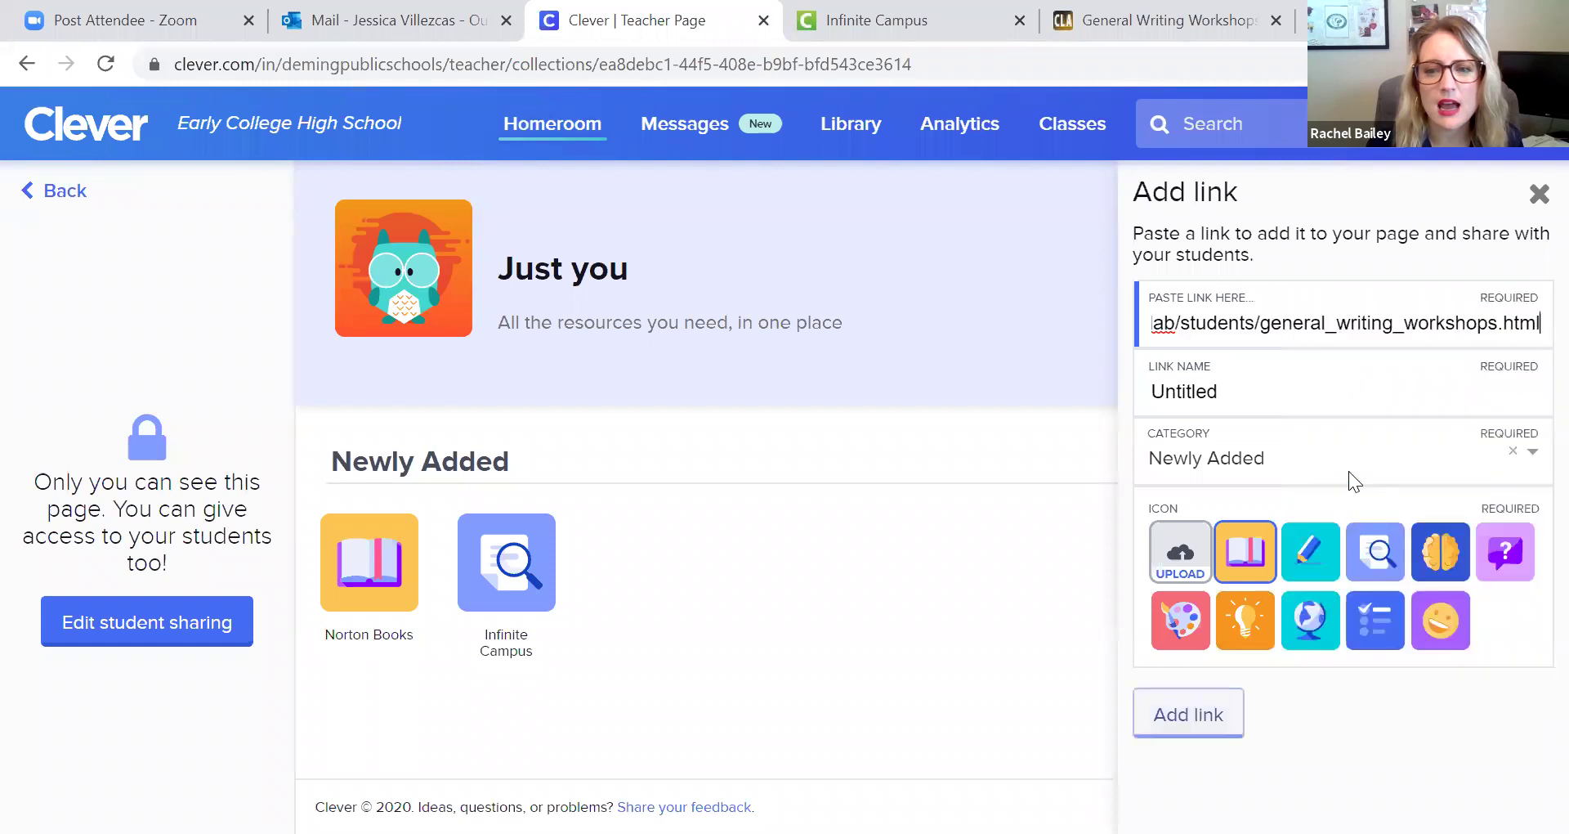
- Name the new link "Purdue Owl Writing Source"
{"action": "left_click", "coordinate": [1225, 395]}
{"action": "key", "text": "BackSpace"}
{"action": "key", "text": "BackSpace"}
{"action": "key", "text": "BackSpace"}
{"action": "key", "text": "BackSpace"}
{"action": "key", "text": "BackSpace"}
{"action": "key", "text": "BackSpace"}
{"action": "key", "text": "BackSpace"}
{"action": "key", "text": "BackSpace"}
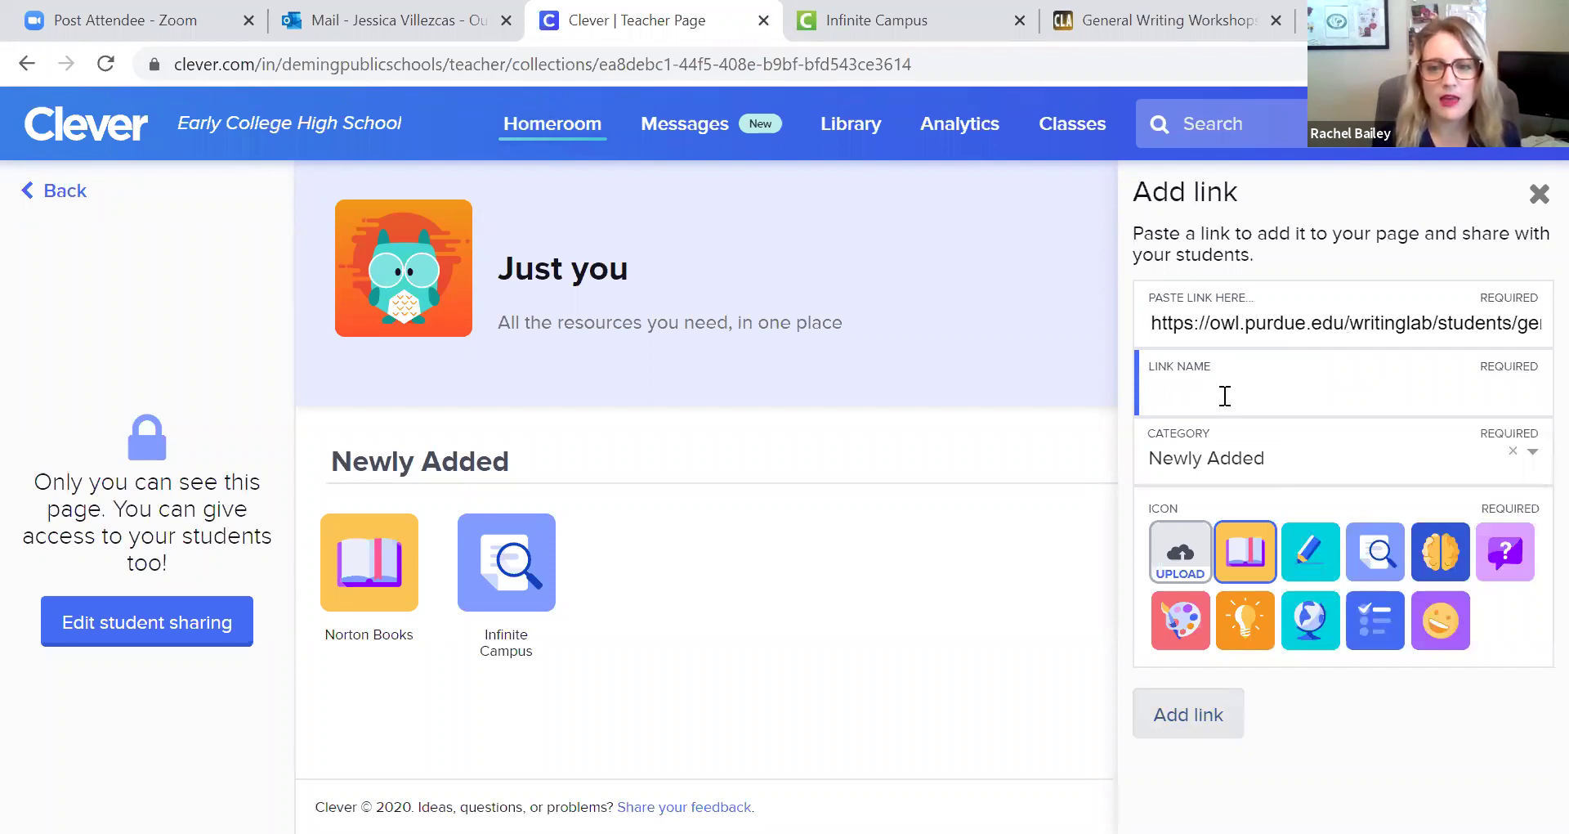
{"action": "type", "text": "Purdue Owl Writing Source"}
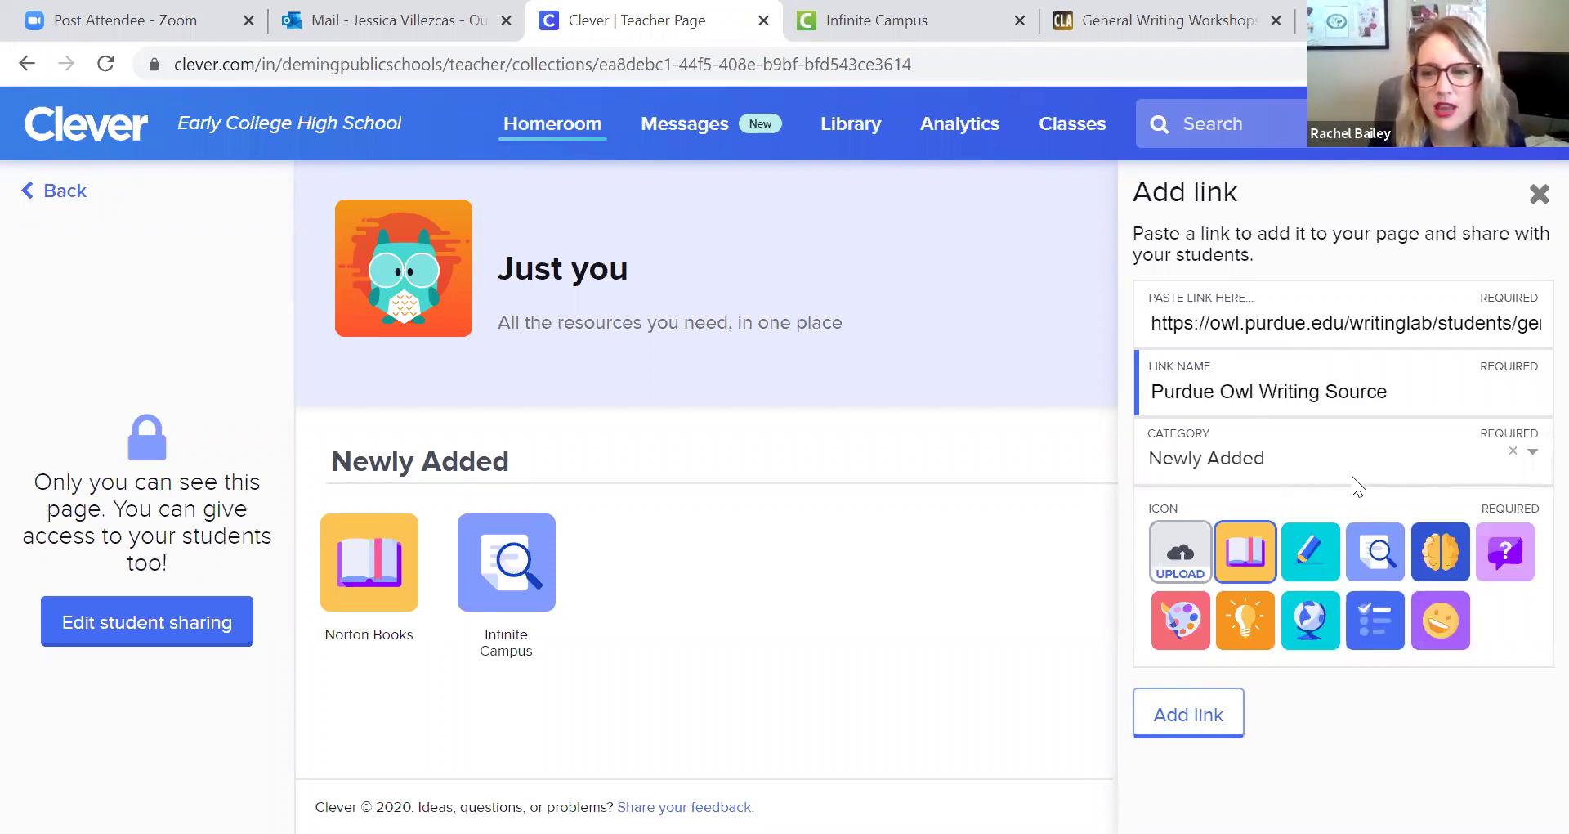
- Choose the Newly Added category and the pencil icon for the link, and add it to the page
{"action": "left_click", "coordinate": [1530, 452]}
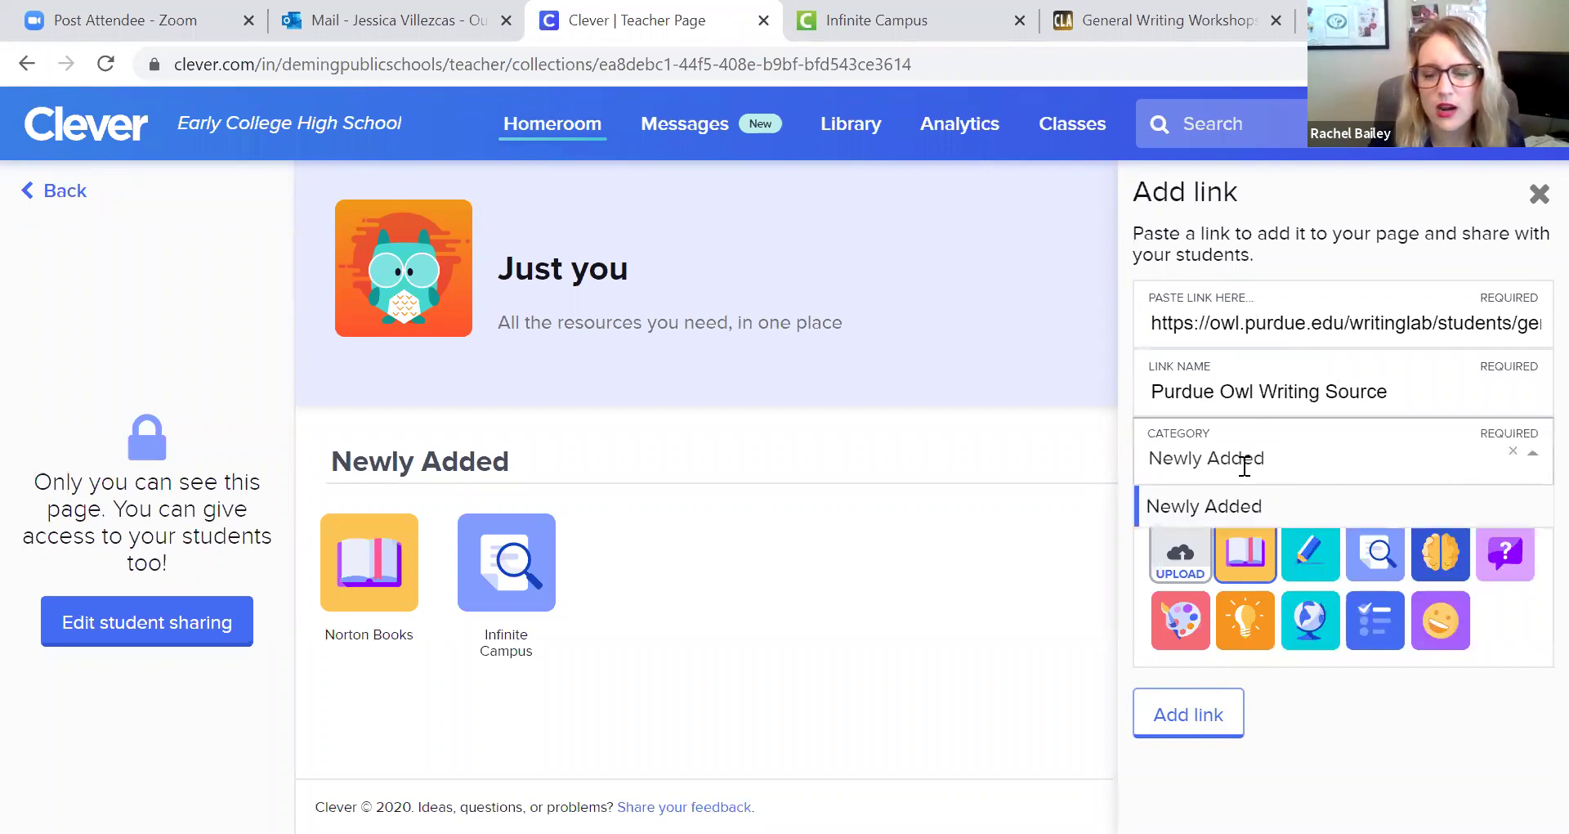
{"action": "left_click", "coordinate": [1208, 509]}
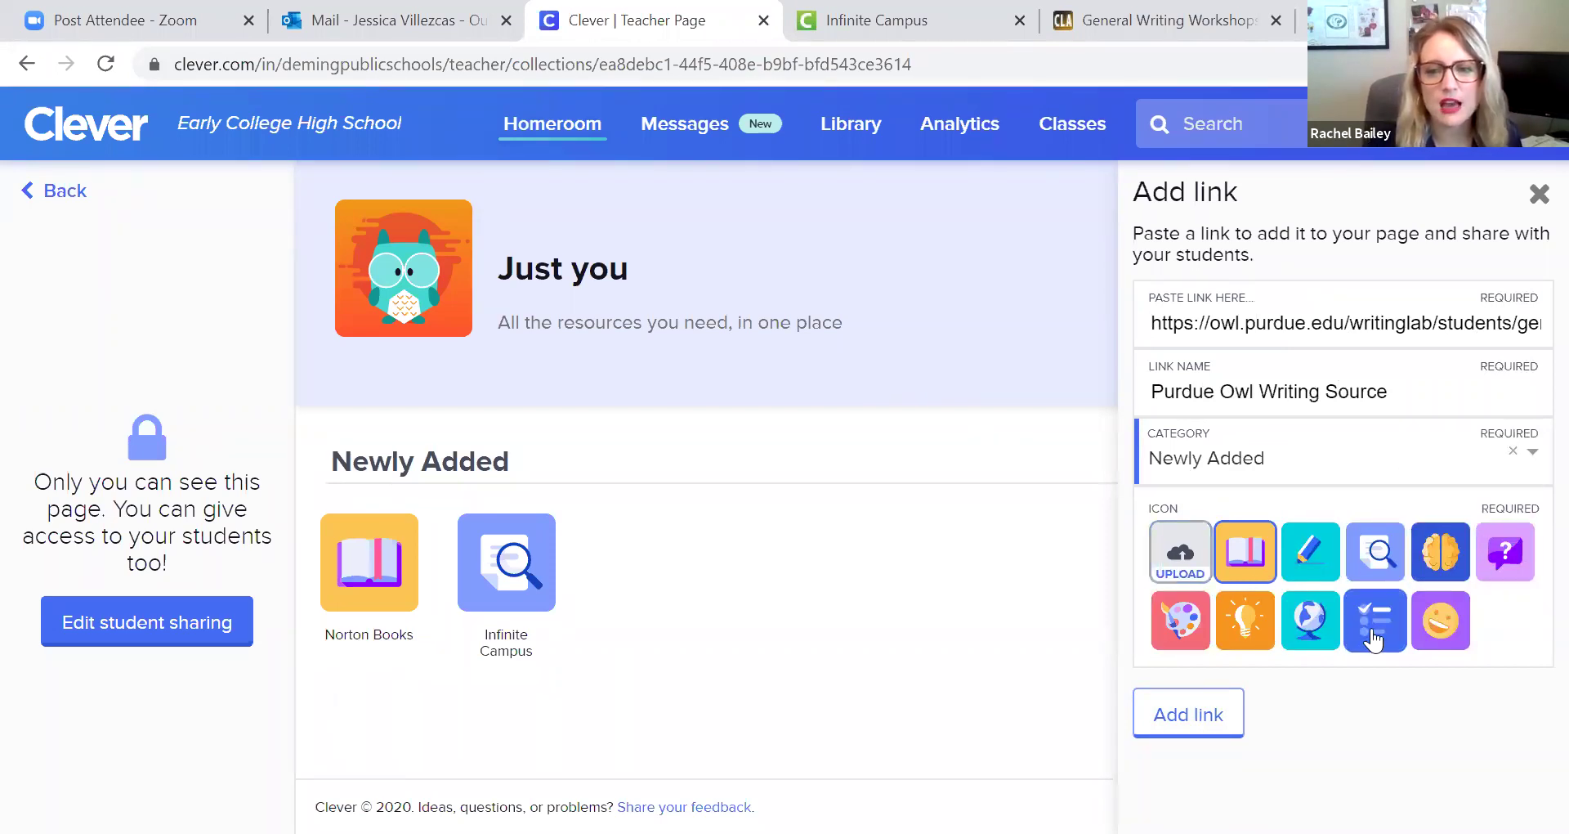
{"action": "left_click", "coordinate": [1307, 568]}
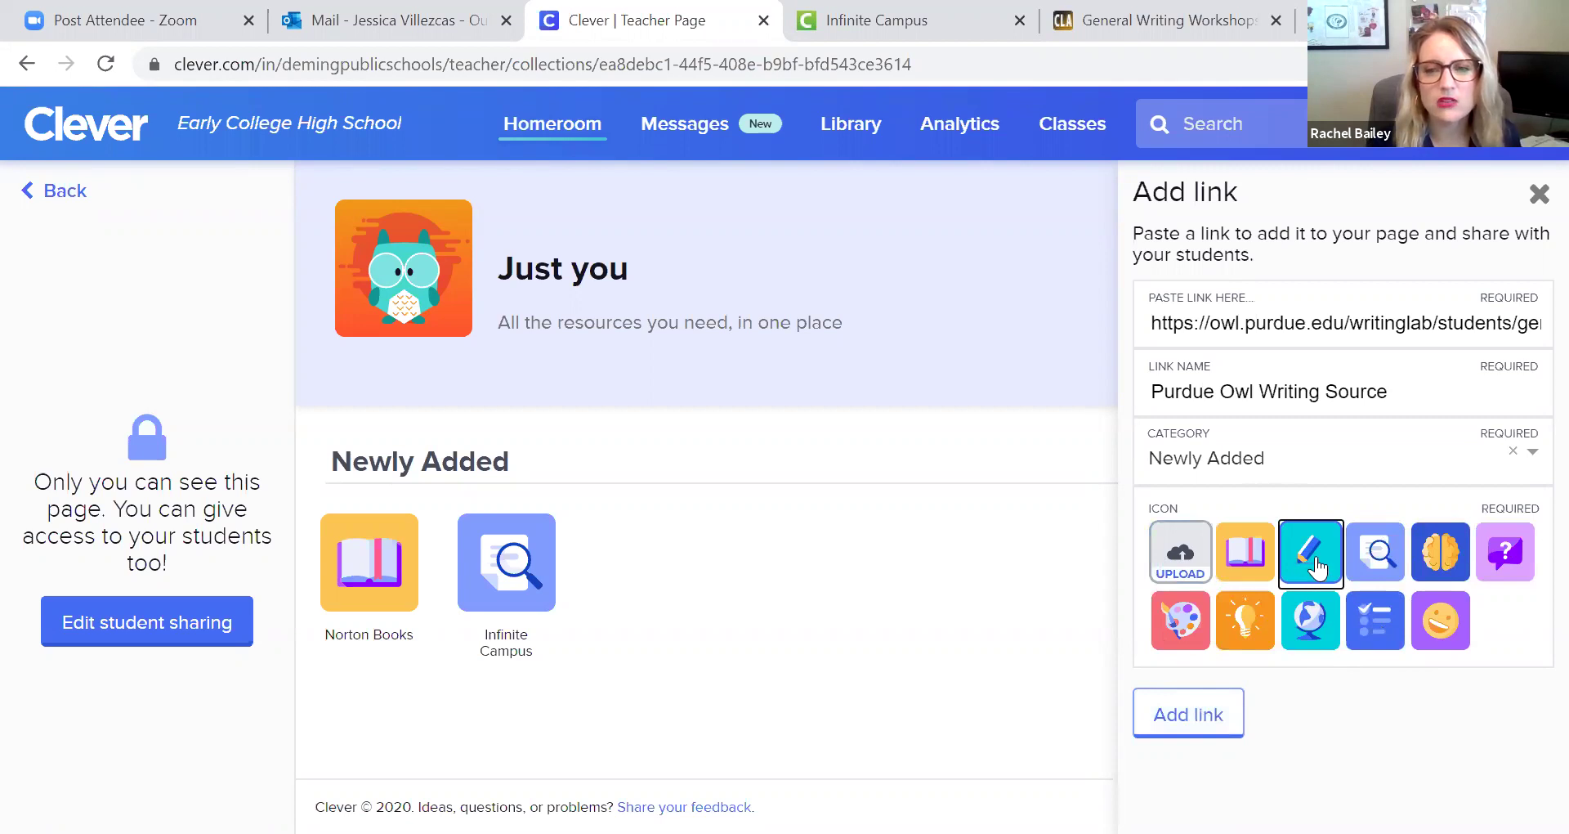
{"action": "left_click", "coordinate": [1152, 729]}
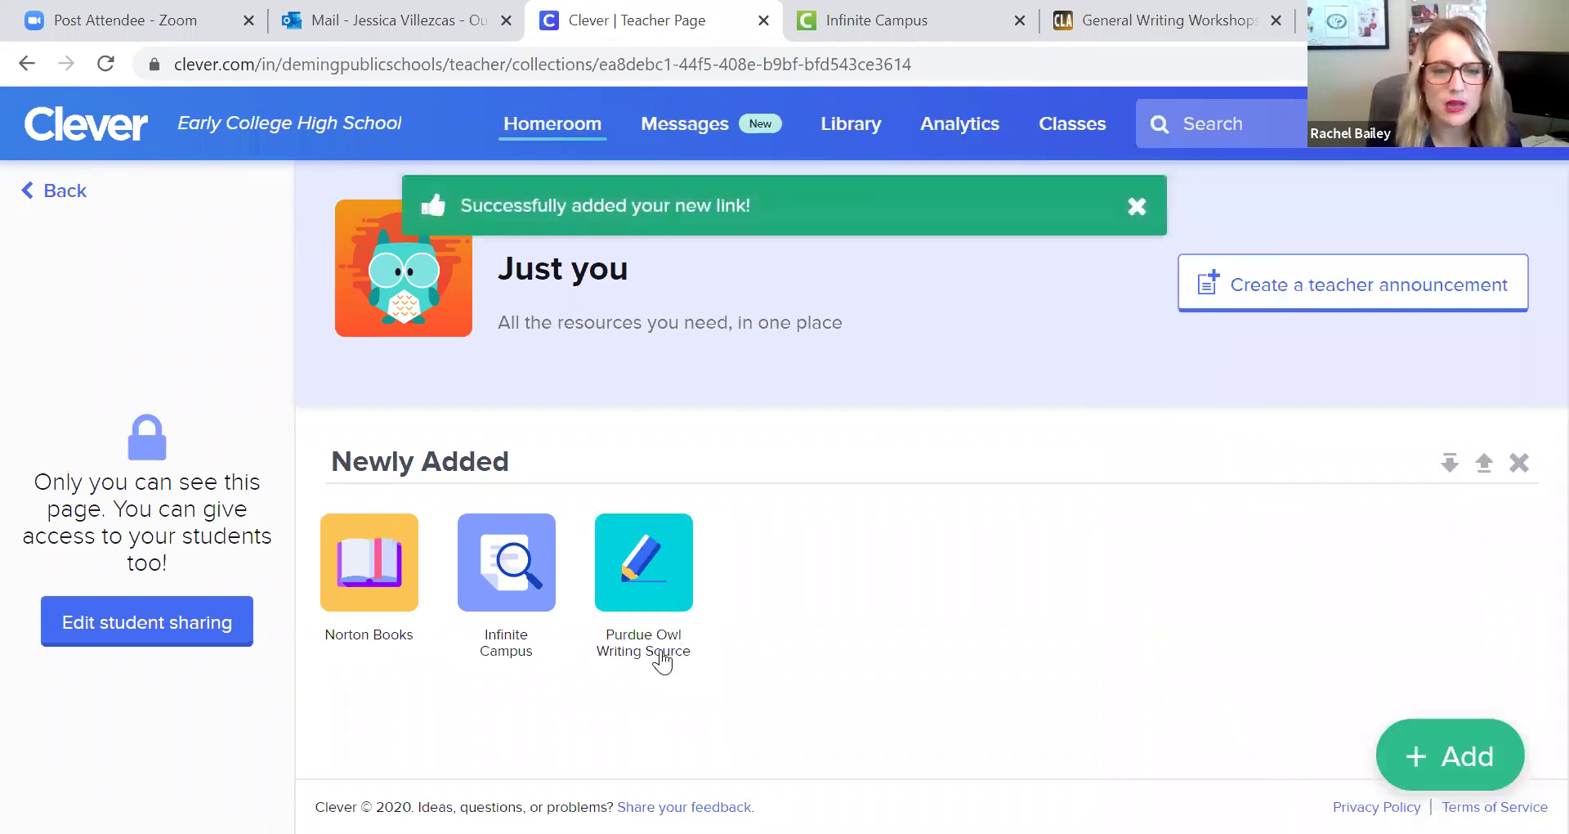
- Return to the homeroom and mark Purdue Owl Writing Source, Infinite Campus and Norton Books as favorites
{"action": "mouse_move", "coordinate": [654, 646]}
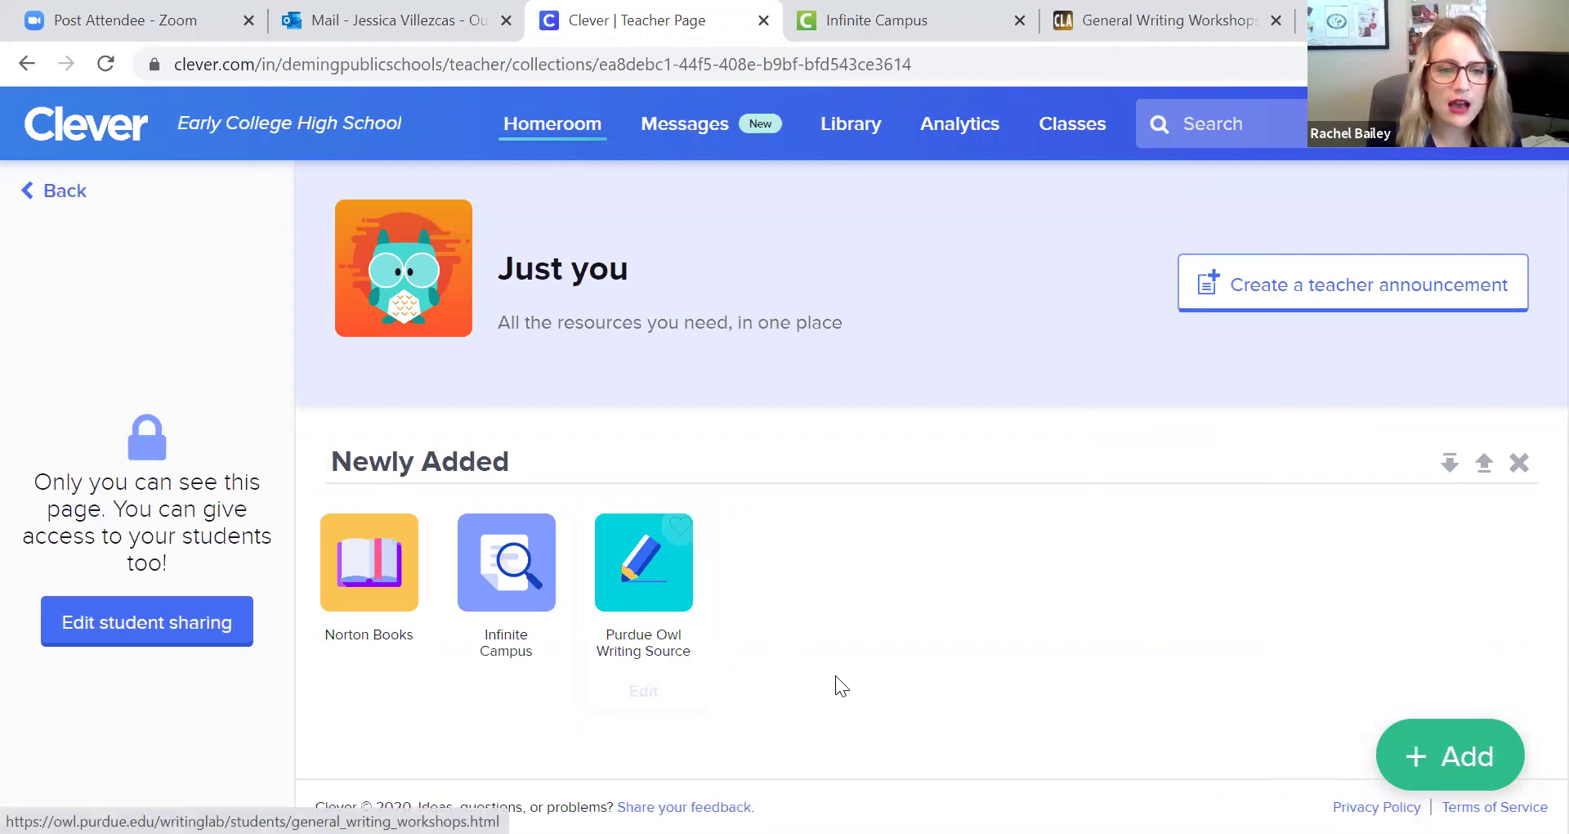
{"action": "left_click", "coordinate": [64, 195]}
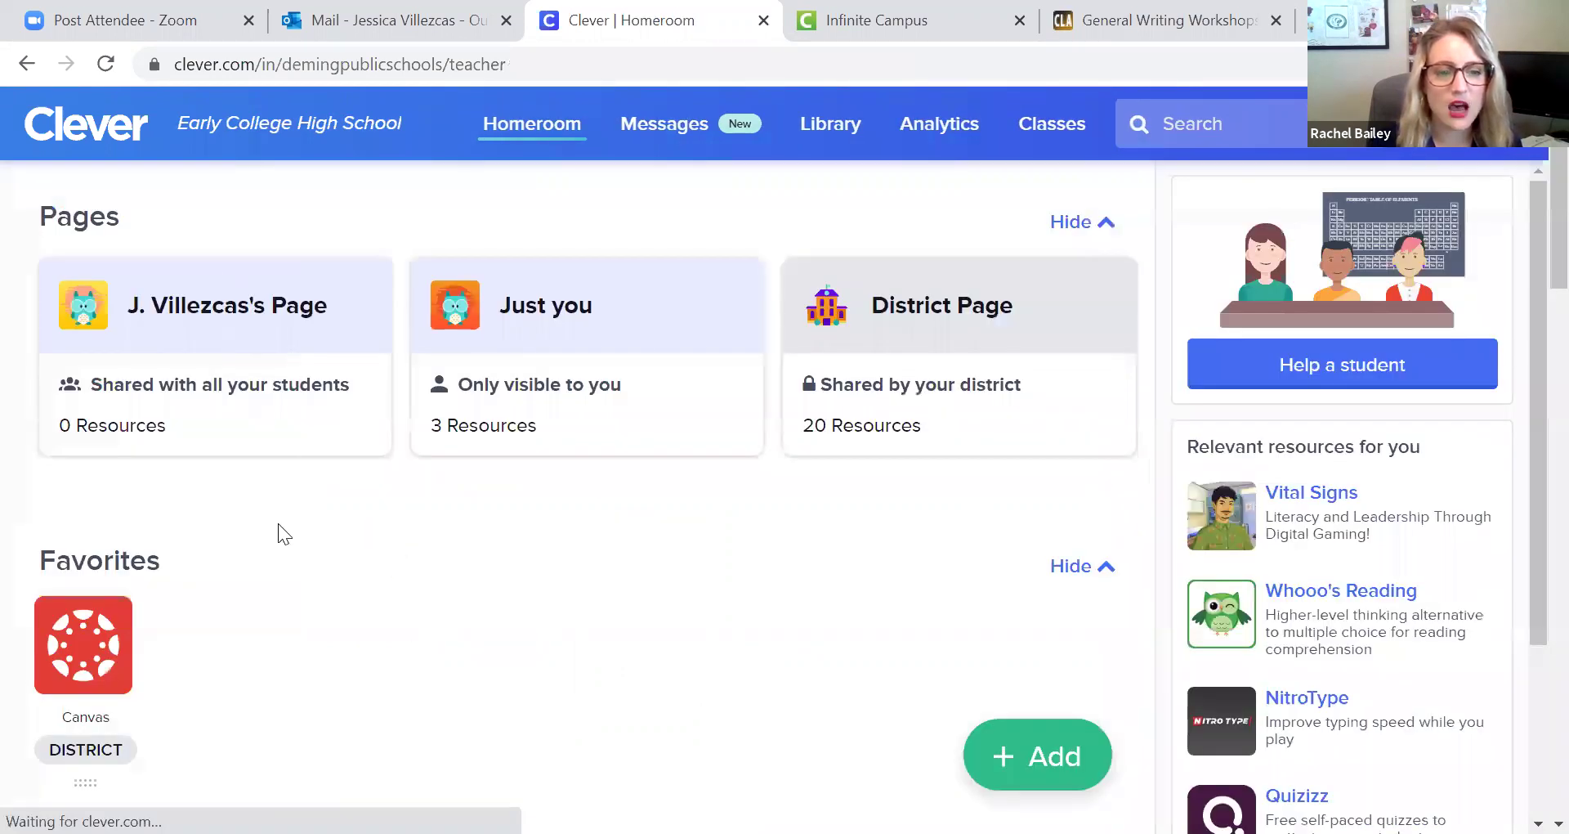
{"action": "left_click", "coordinate": [394, 547]}
{"action": "left_click", "coordinate": [257, 546]}
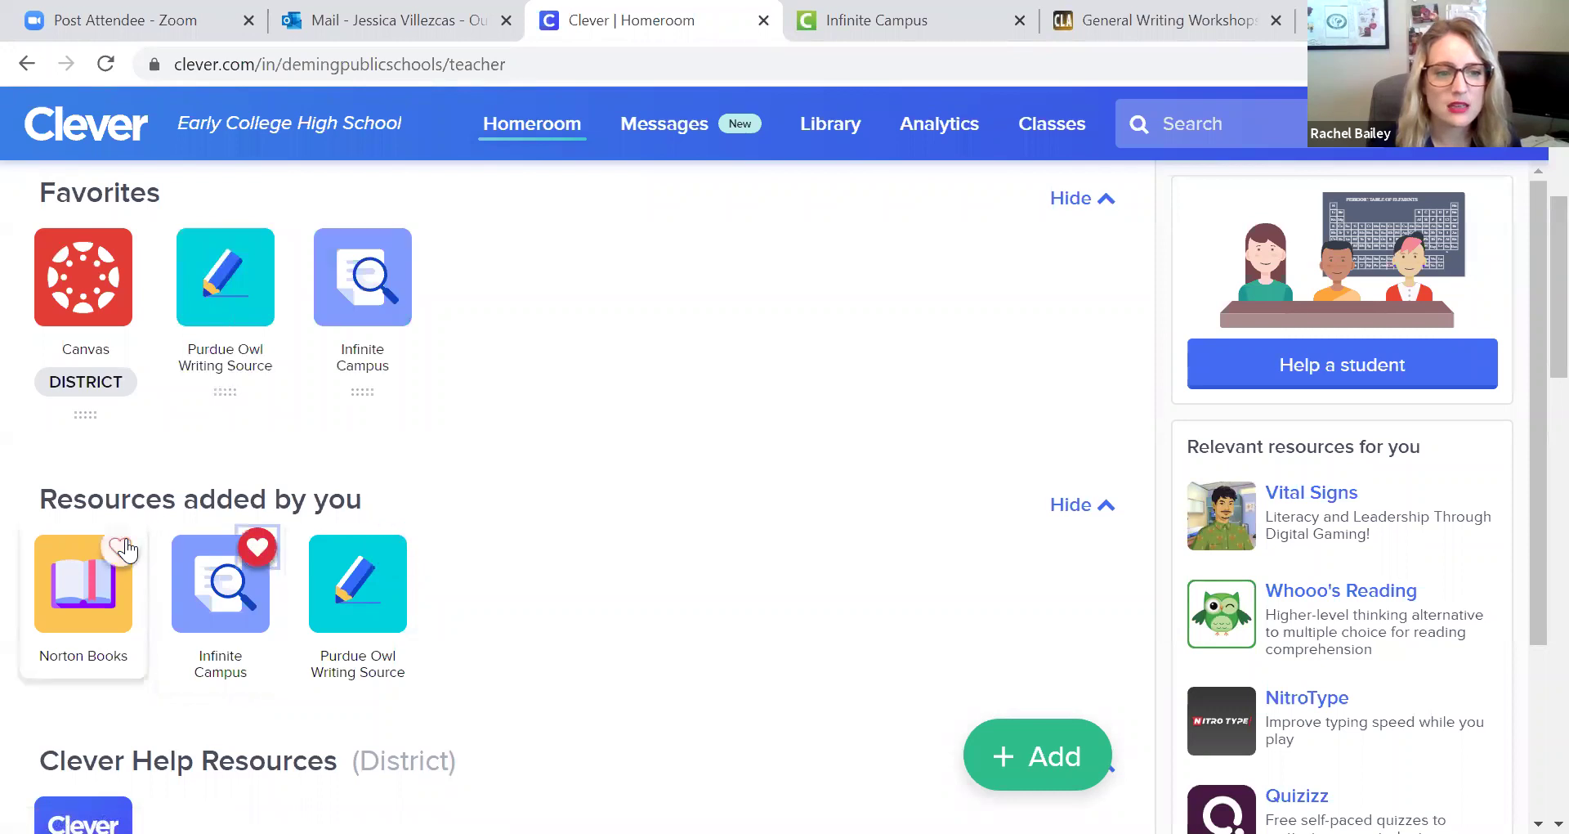
{"action": "scroll", "coordinate": [433, 515], "scroll_direction": "up", "scroll_amount": 3}
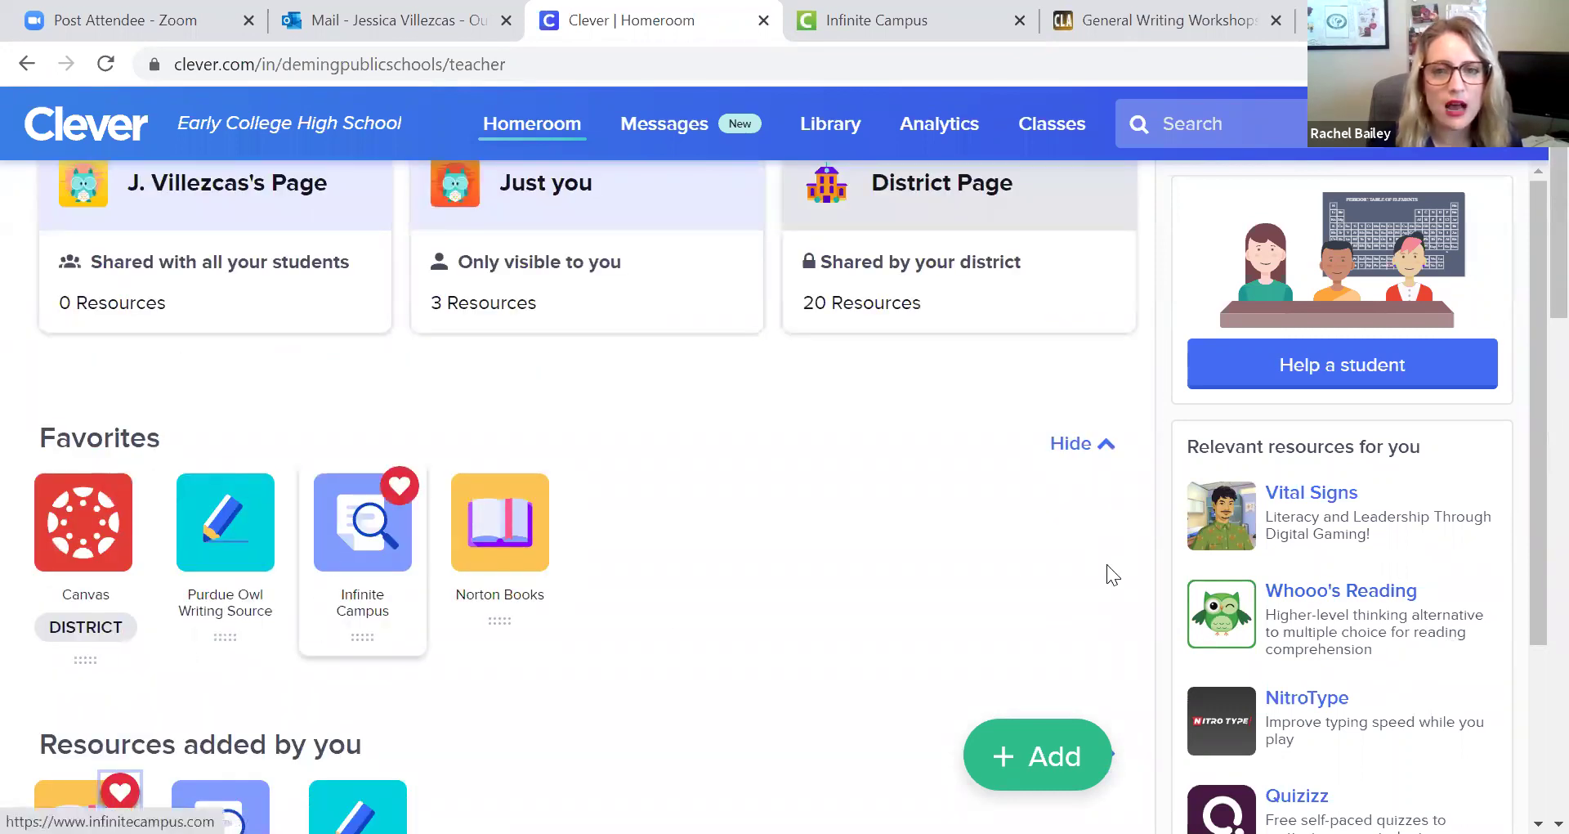
- Test the Purdue Owl Writing Source favorite, and return to the Clever homeroom with the opened page and the Infinite Campus tab closed
{"action": "left_click", "coordinate": [214, 497]}
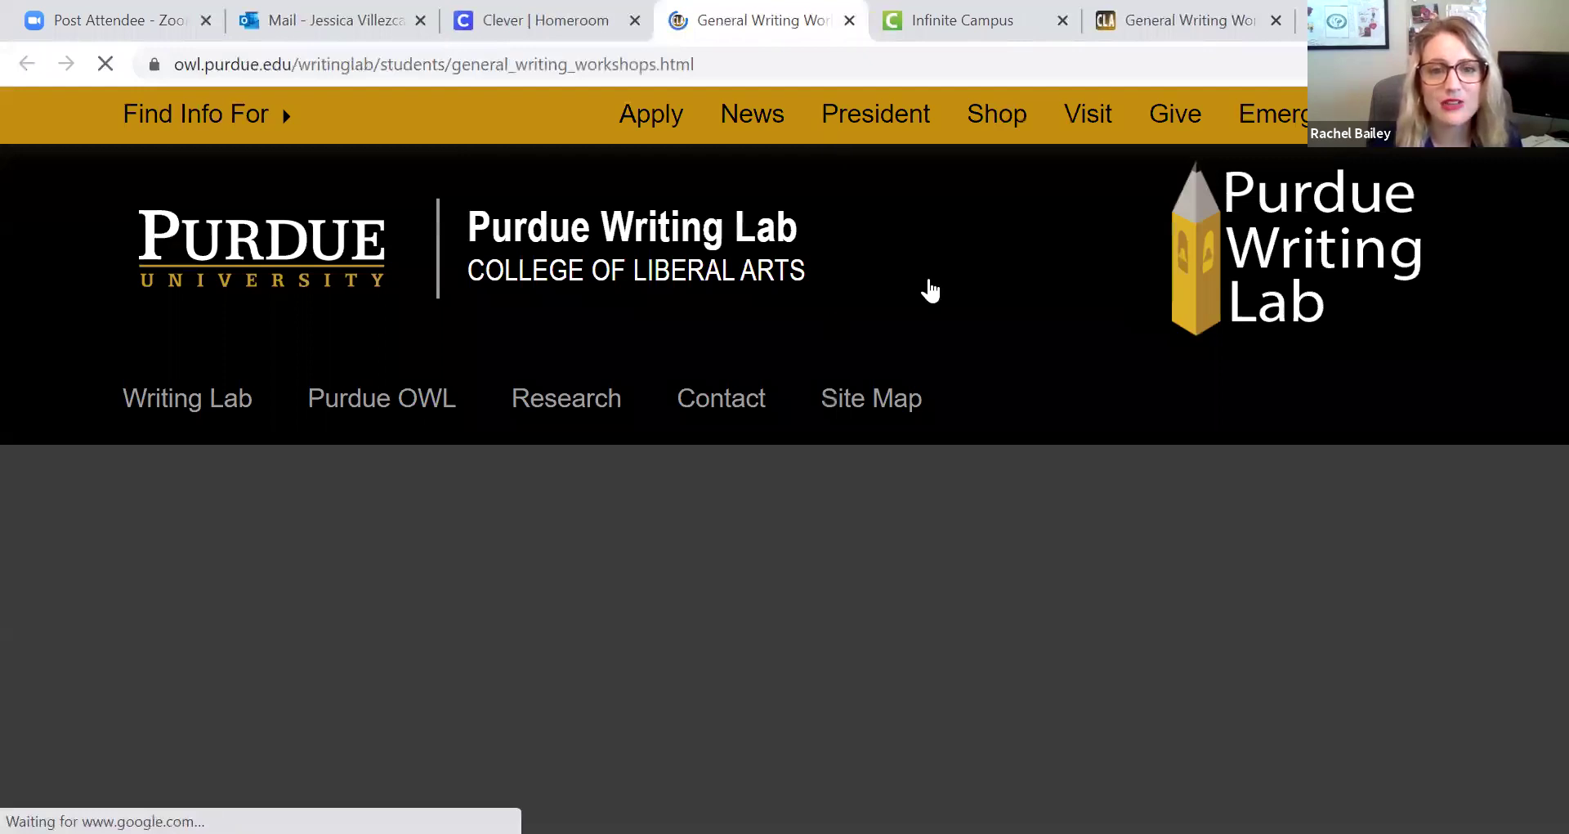
{"action": "key", "text": "ctrl+w"}
{"action": "key", "text": "ctrl+w"}
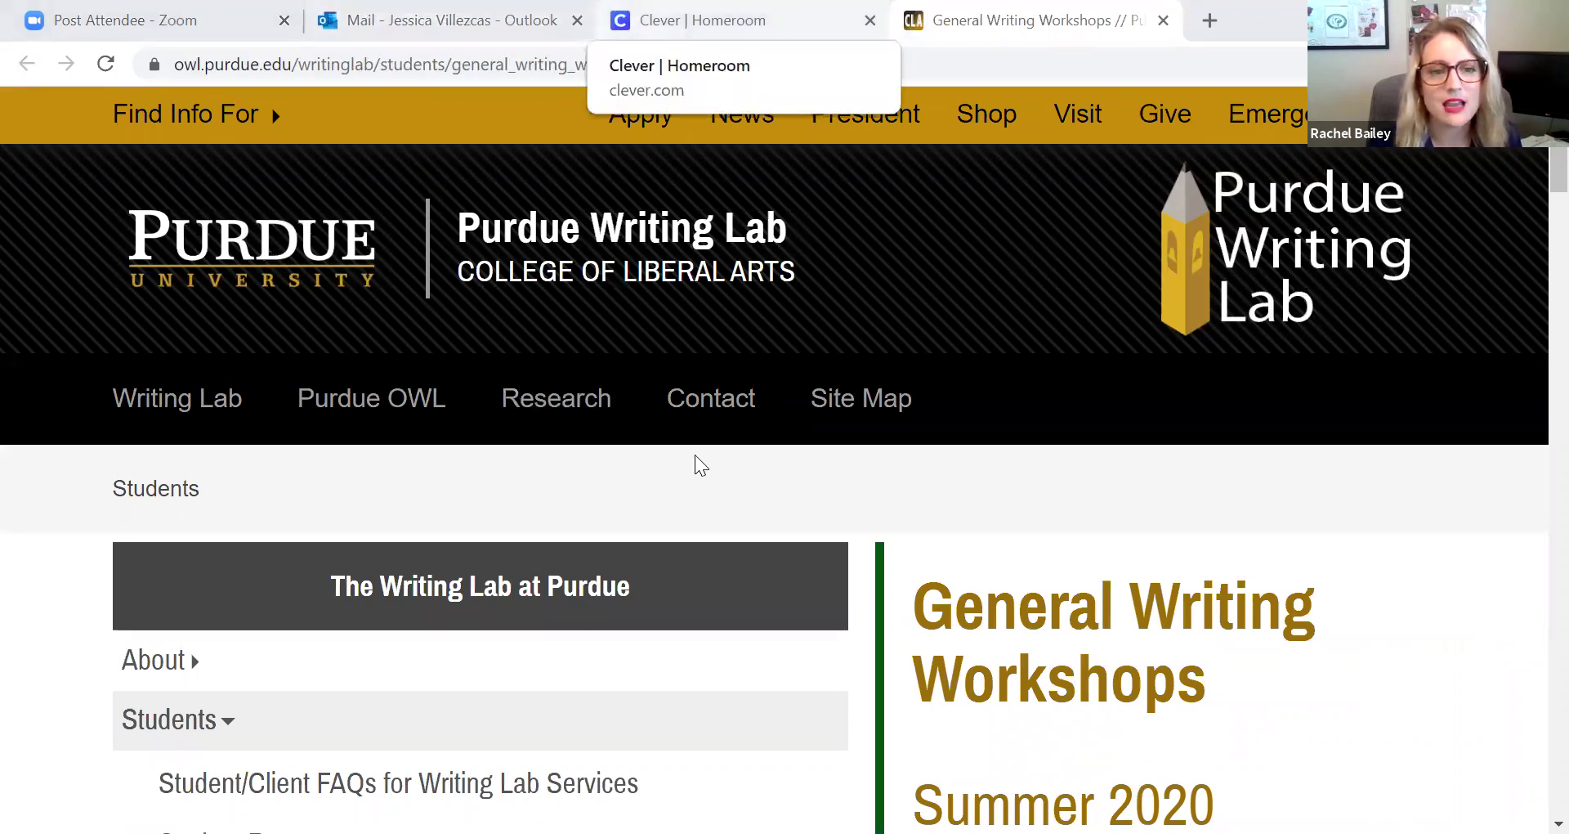
{"action": "key", "text": "ctrl+shift+Tab"}
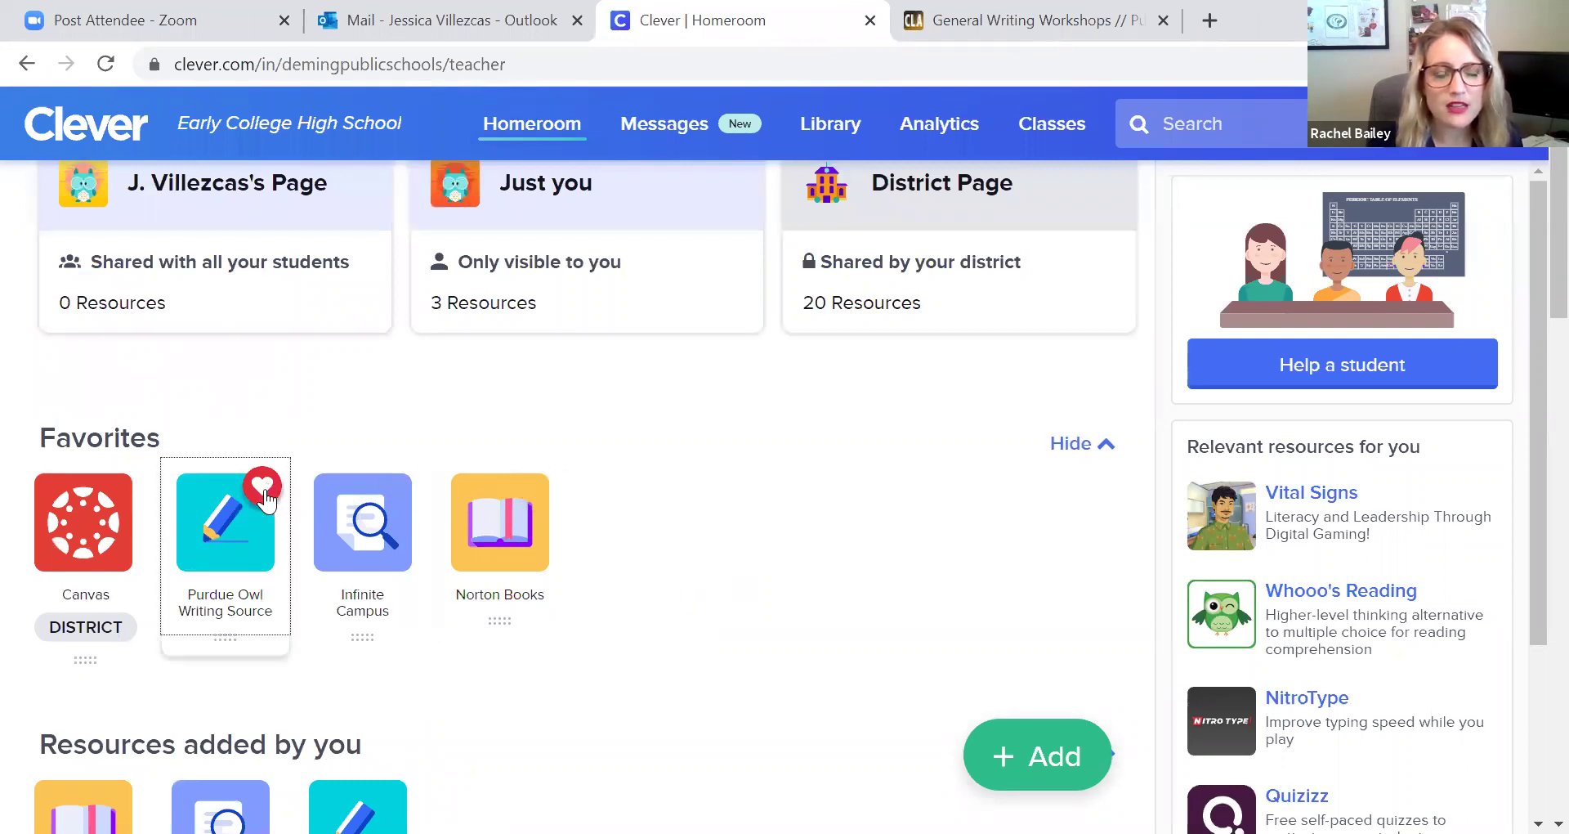
- Remove Purdue Owl Writing Source from the favorites and look through the homeroom's added and district resource sections
{"action": "left_click", "coordinate": [276, 500]}
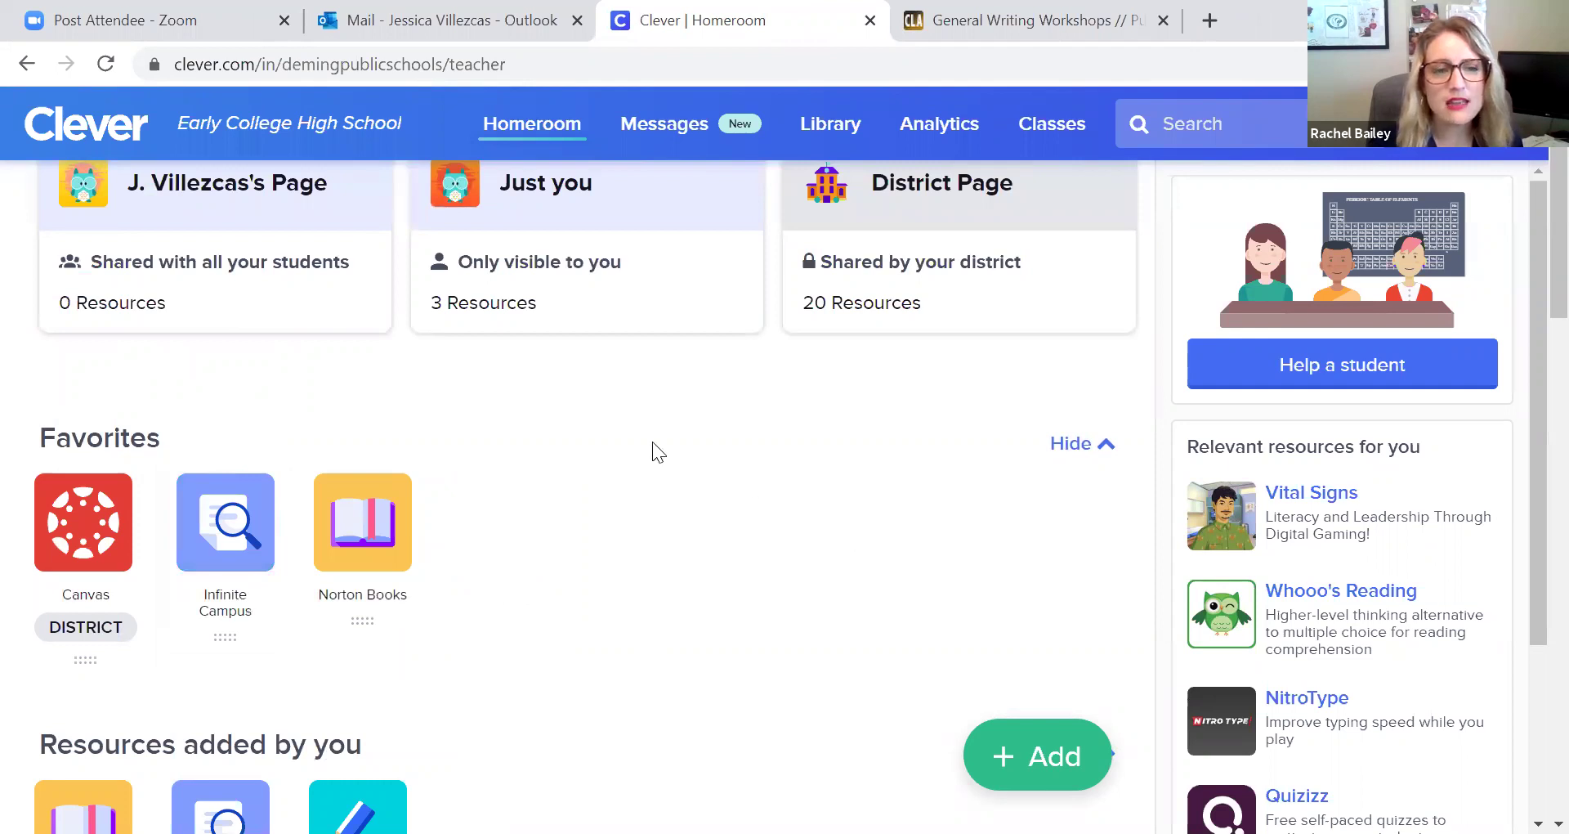
{"action": "scroll", "coordinate": [213, 340], "scroll_direction": "up", "scroll_amount": 1}
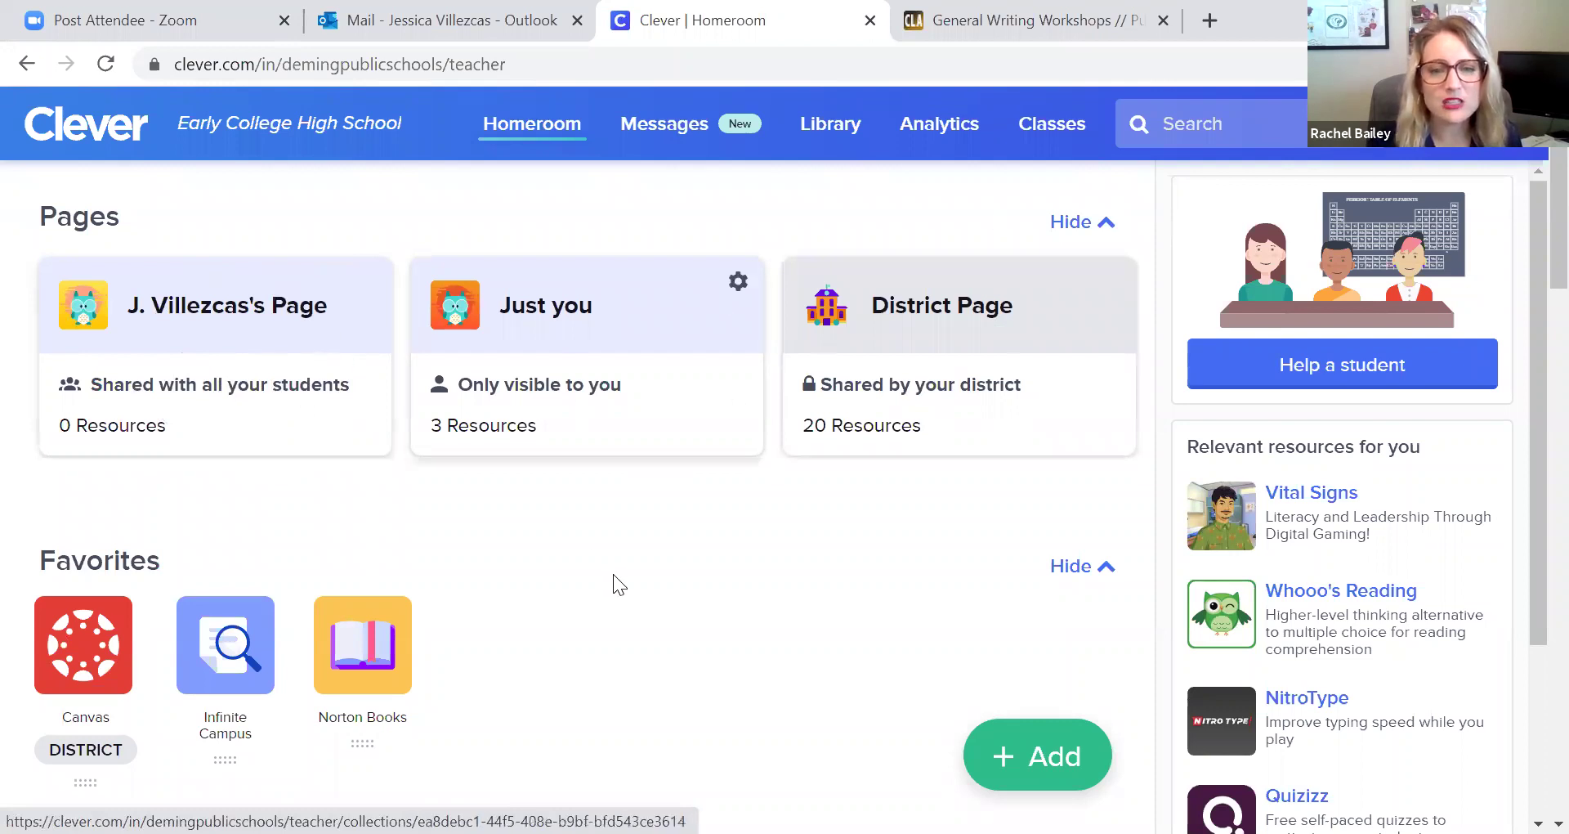
{"action": "scroll", "coordinate": [625, 600], "scroll_direction": "down", "scroll_amount": 1}
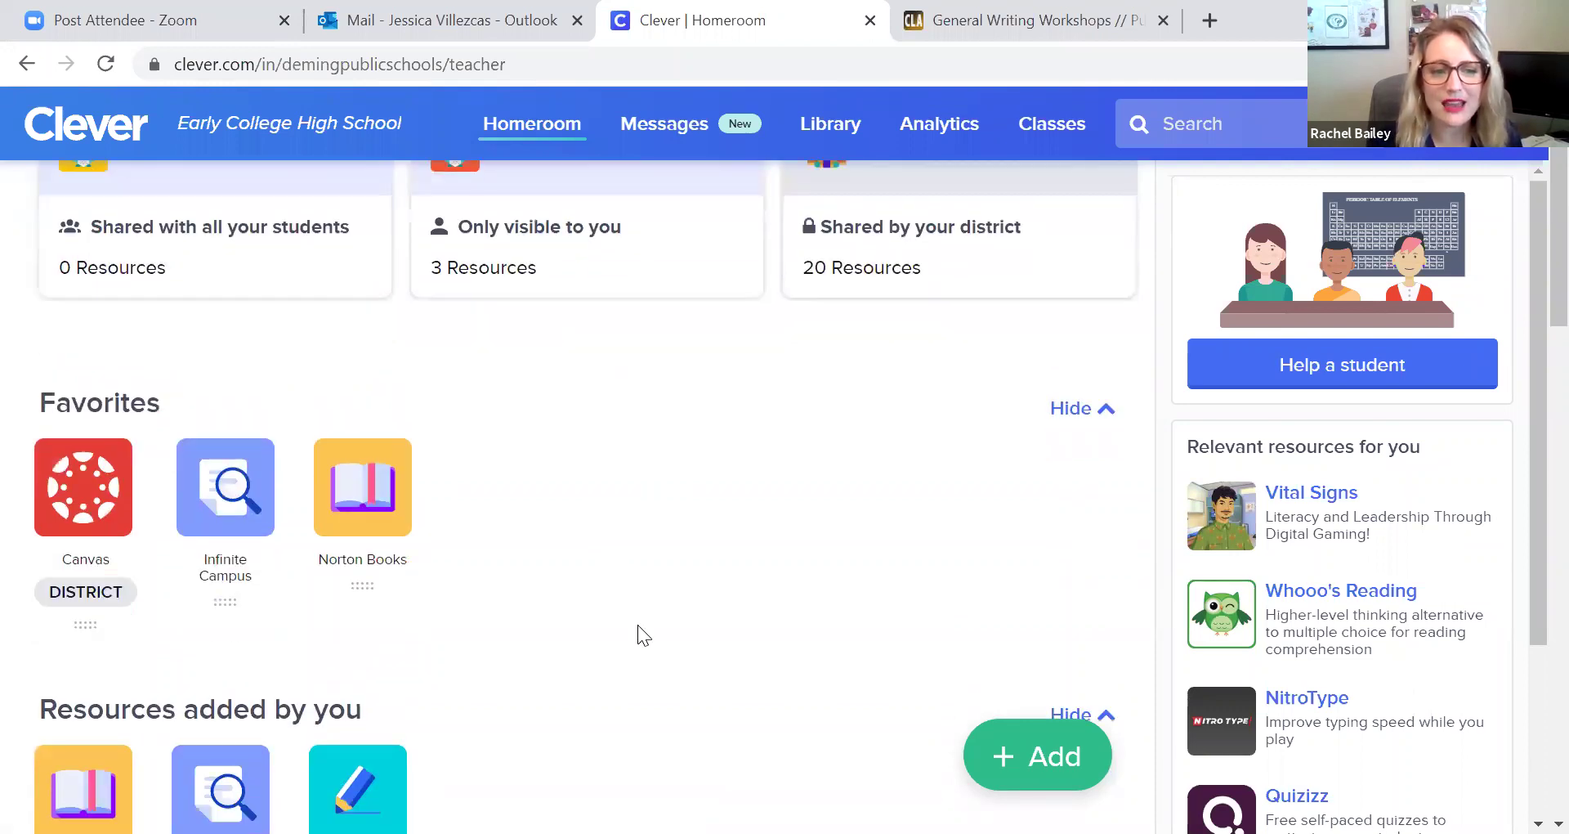
{"action": "scroll", "coordinate": [638, 624], "scroll_direction": "down", "scroll_amount": 2}
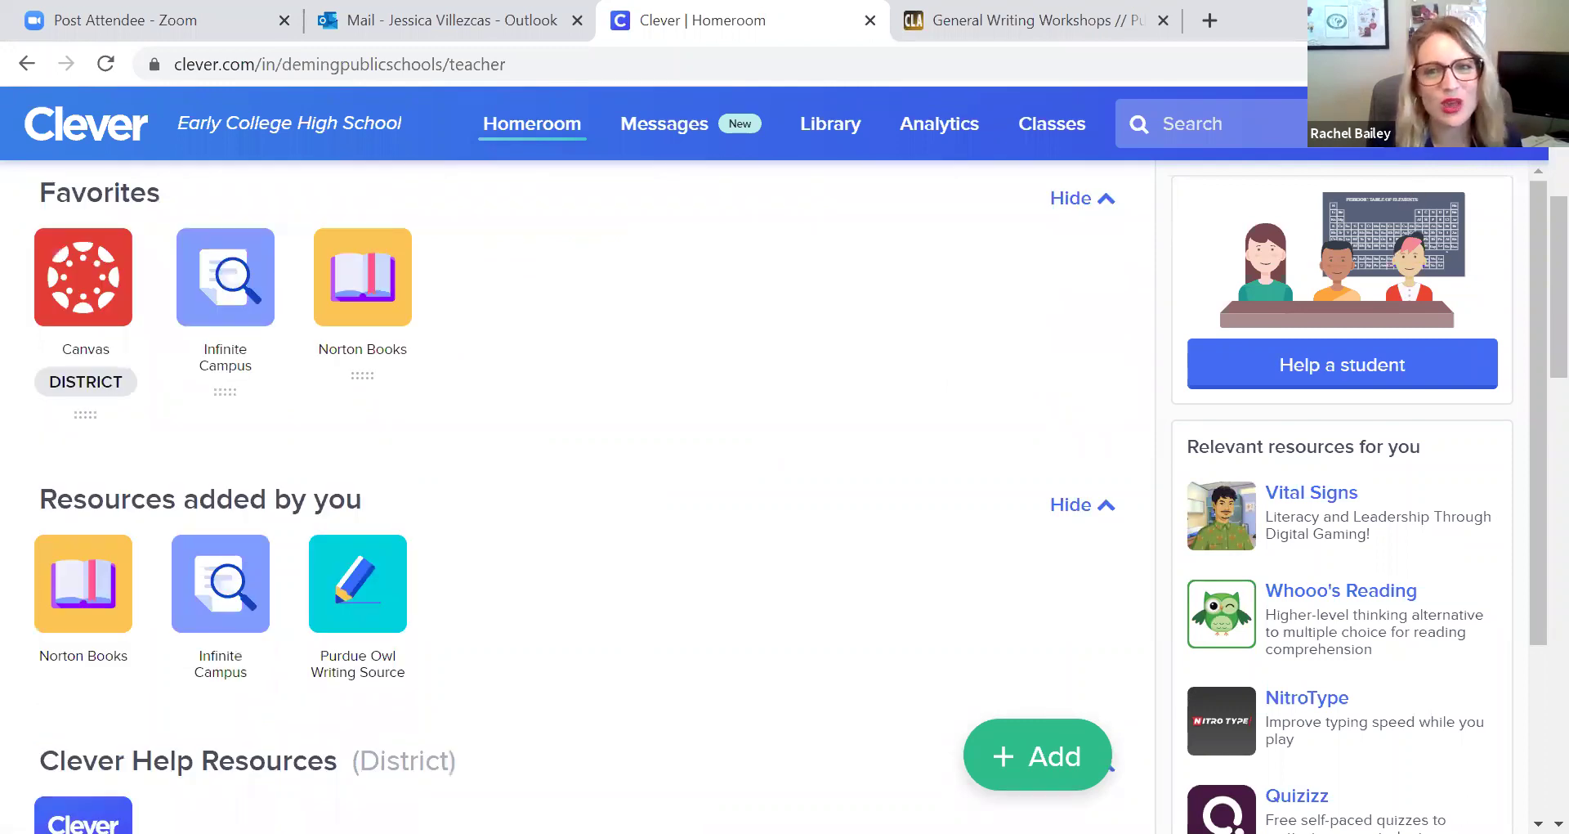
{"action": "scroll", "coordinate": [572, 490], "scroll_direction": "down", "scroll_amount": 4}
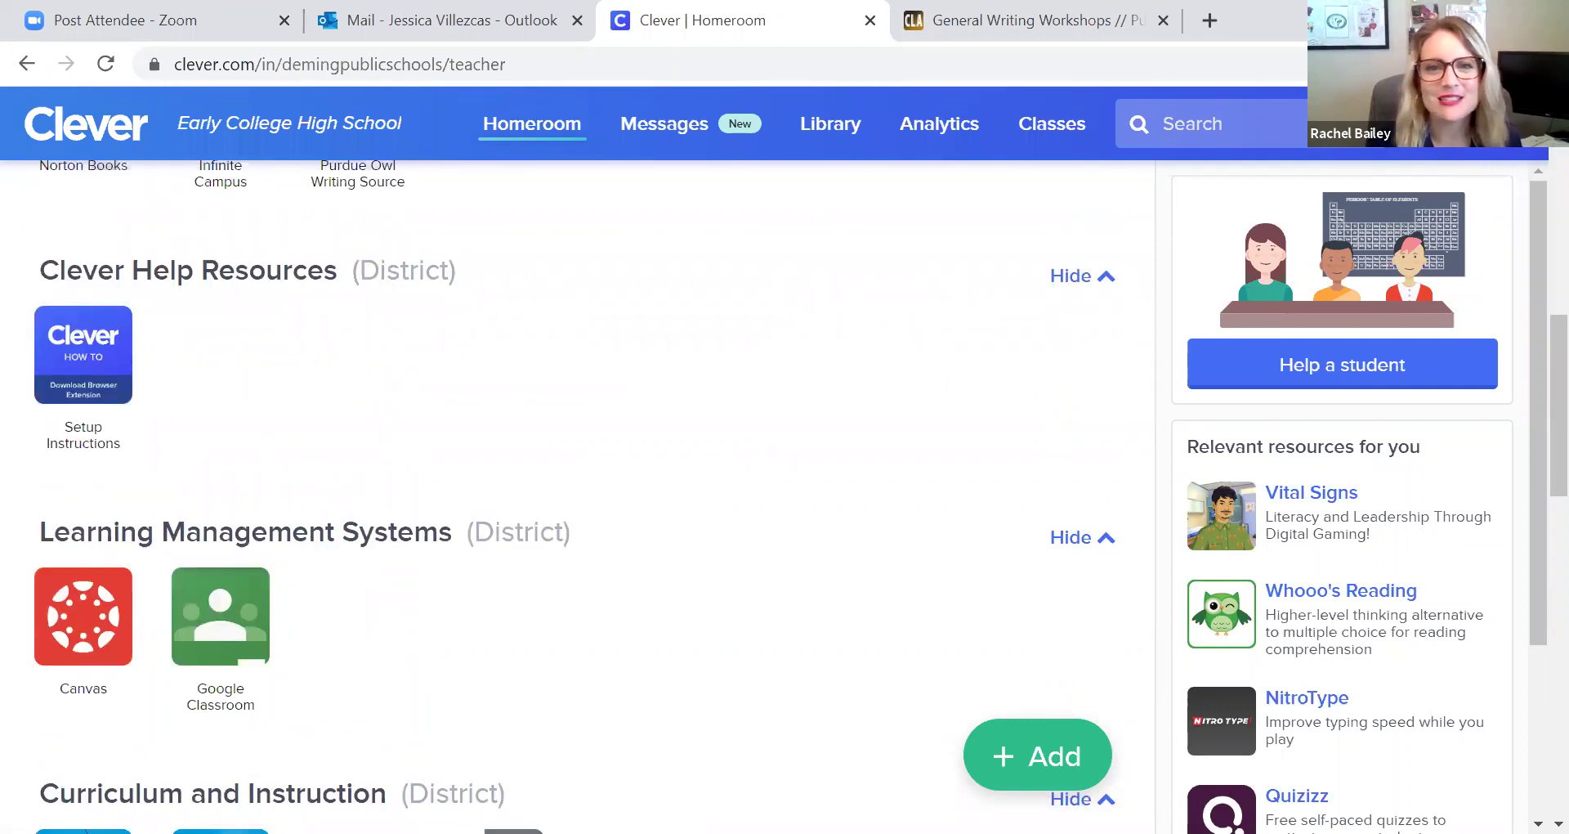